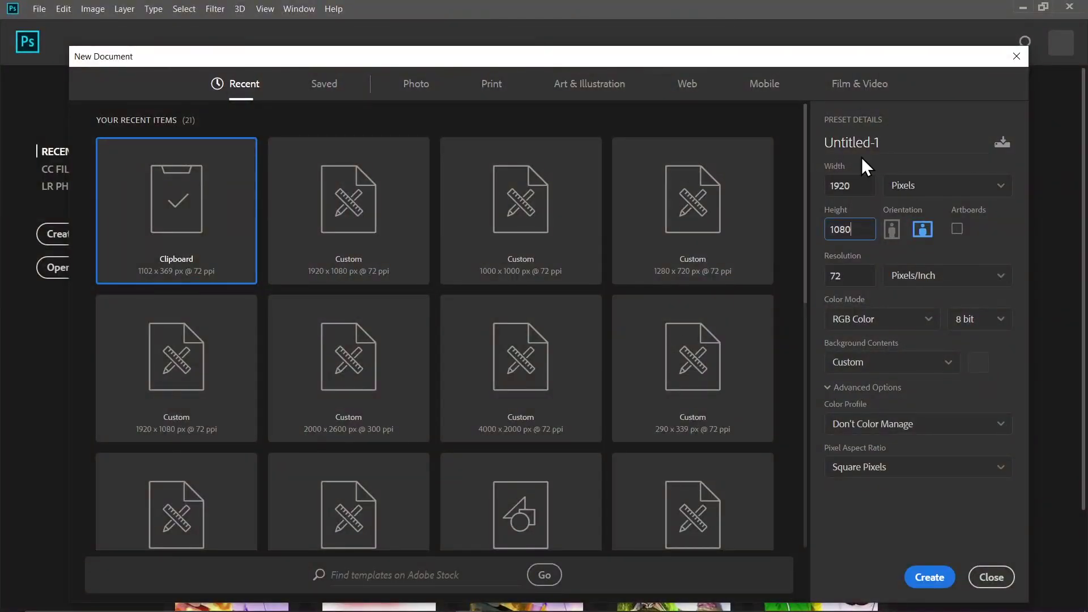
- Create the 1920 × 1080 px, 72 ppi document with a dark custom background
left_click(928, 576)
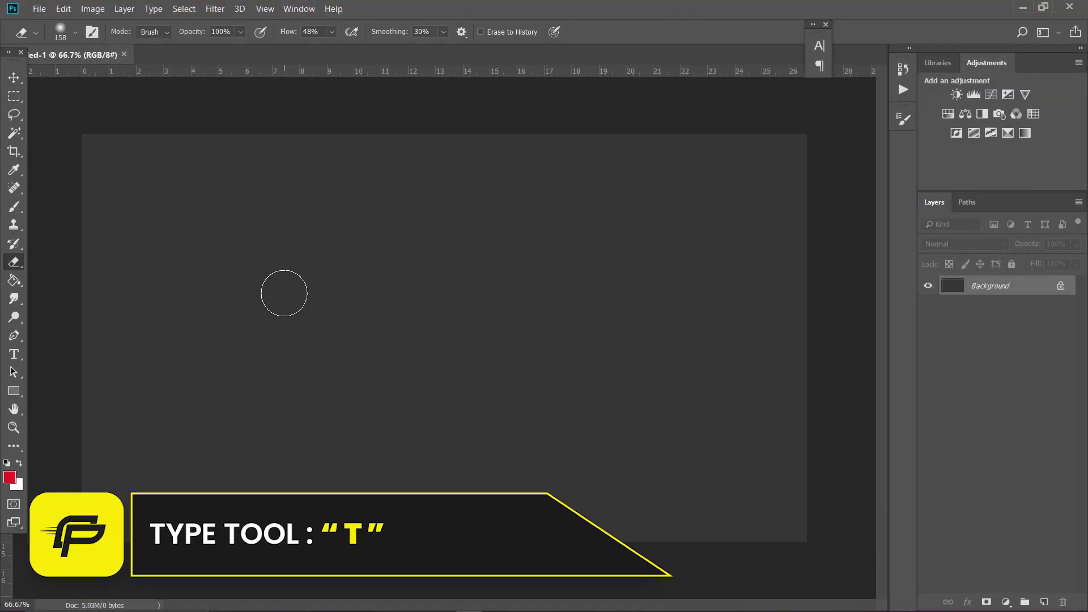
- Type the word 'Chrome' on the canvas, correcting the mistyped 'CHrome'
left_click(14, 355)
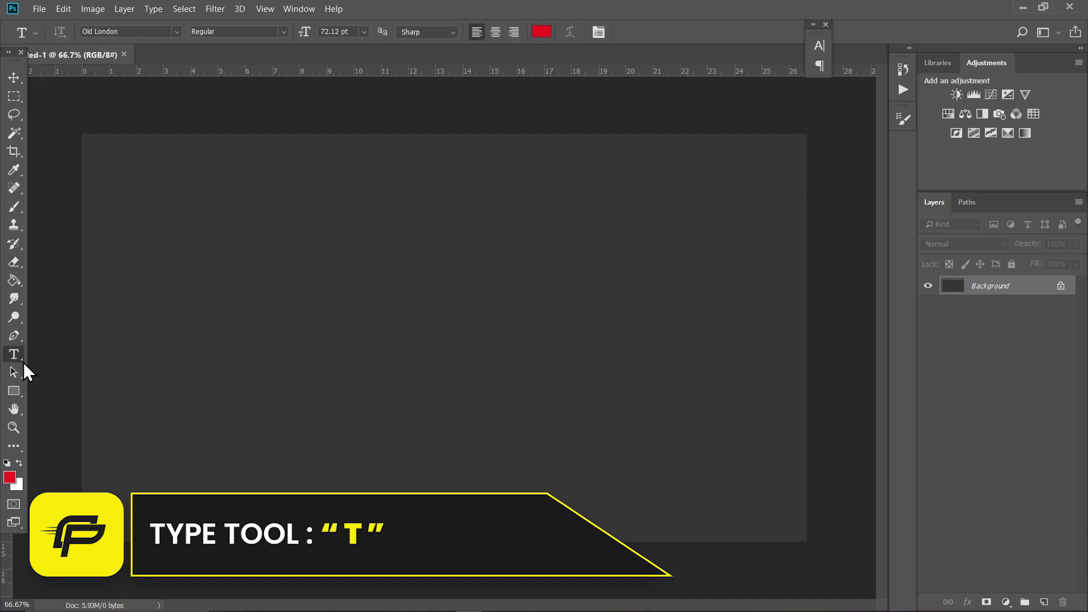
left_click(263, 351)
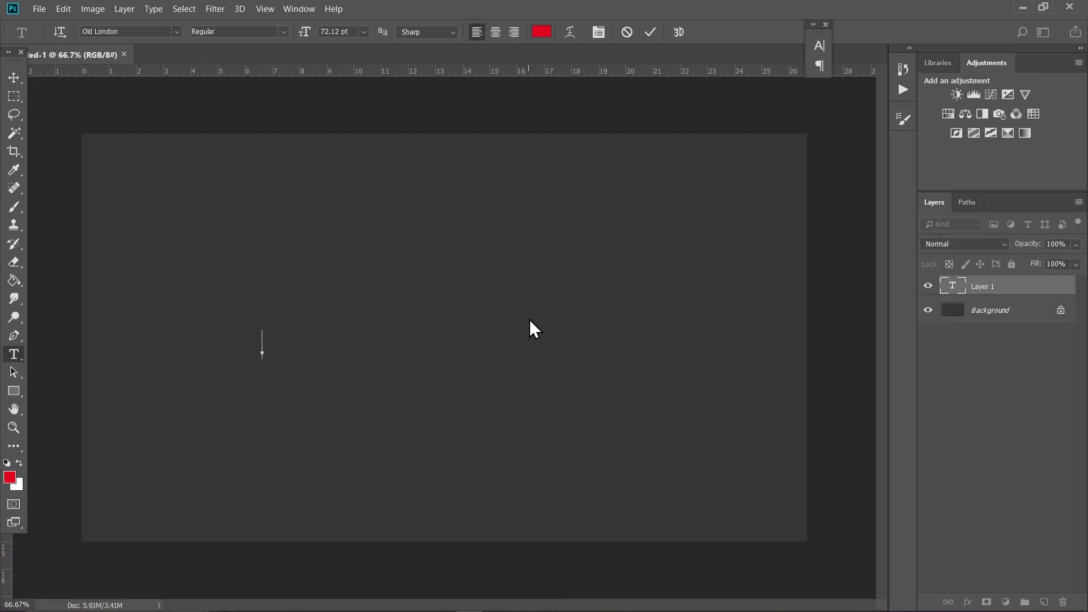
type("CHrome")
key("ctrl+a")
type("Chrome")
- Make the Chrome text 375.12 pt and white, and centre it on the canvas
key("ctrl+a")
key("ctrl+t")
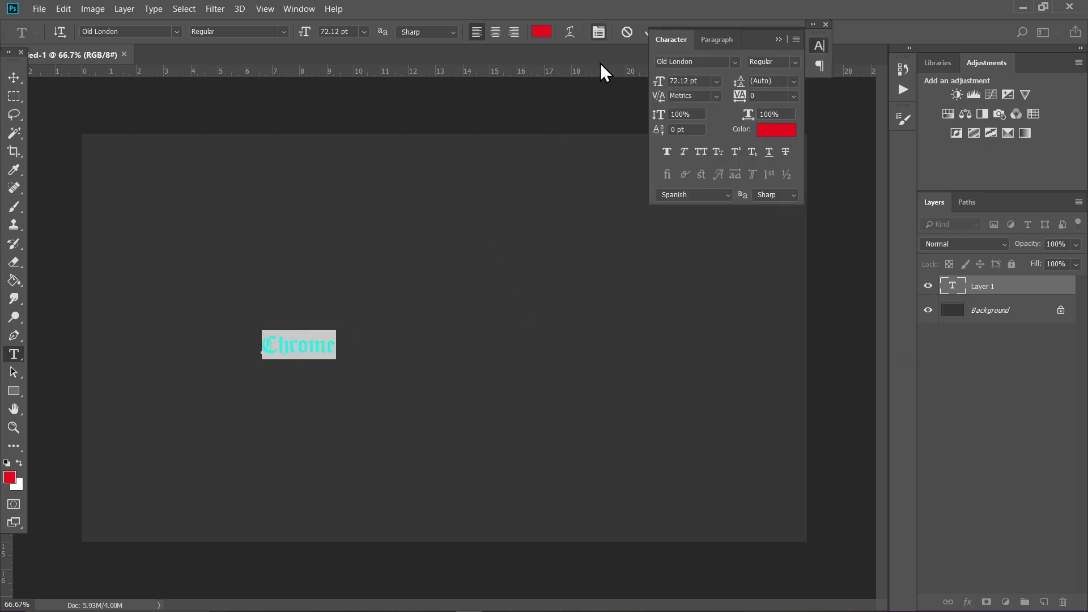
left_click_drag(661, 81, 878, 75)
left_click(776, 132)
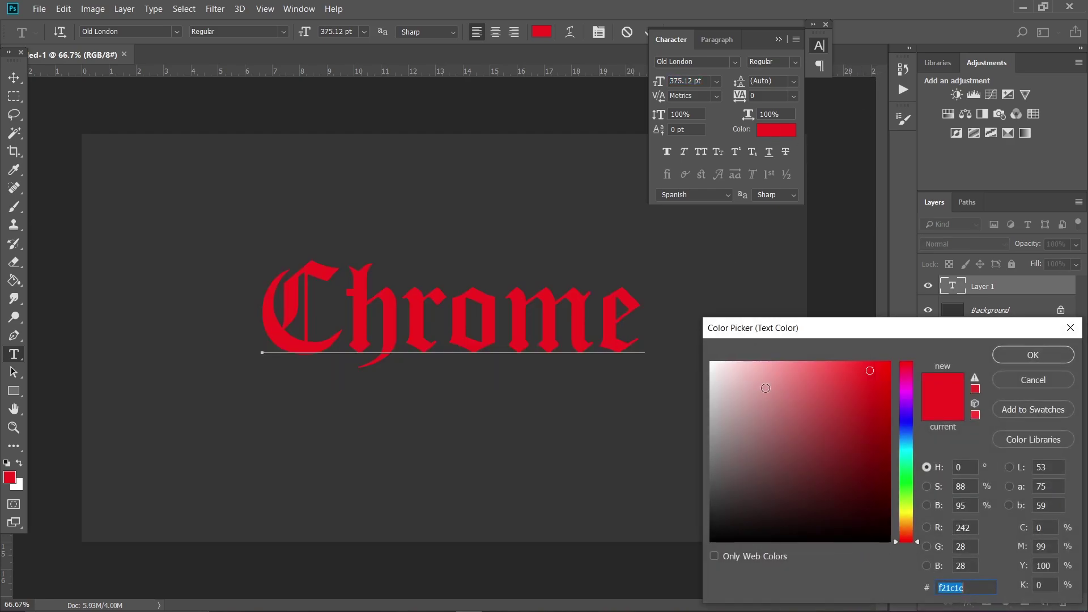
left_click(1031, 357)
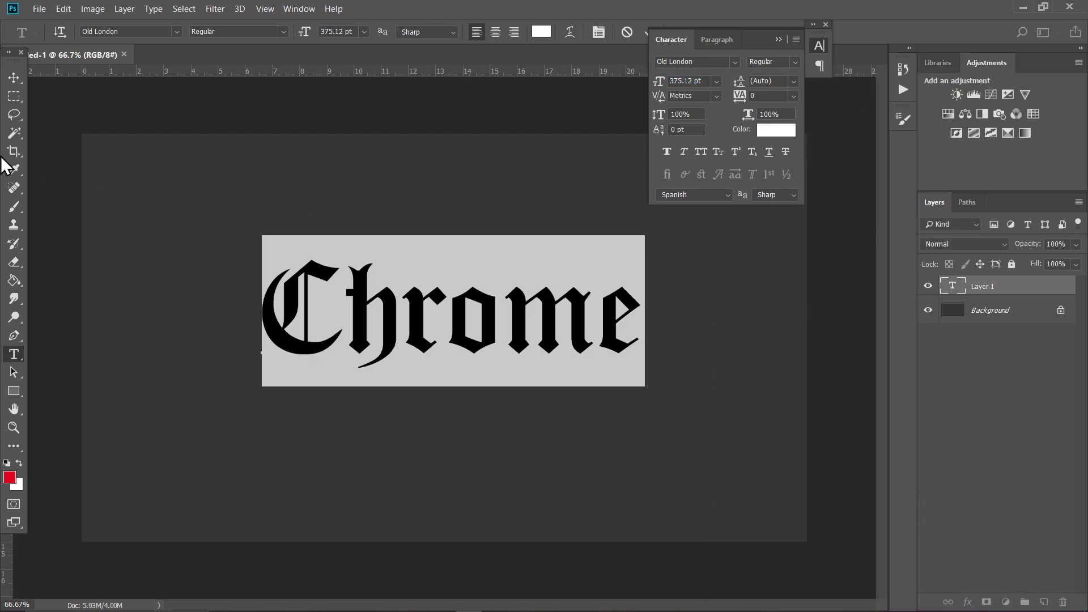
left_click(15, 78)
left_click_drag(395, 290, 388, 314)
key("t")
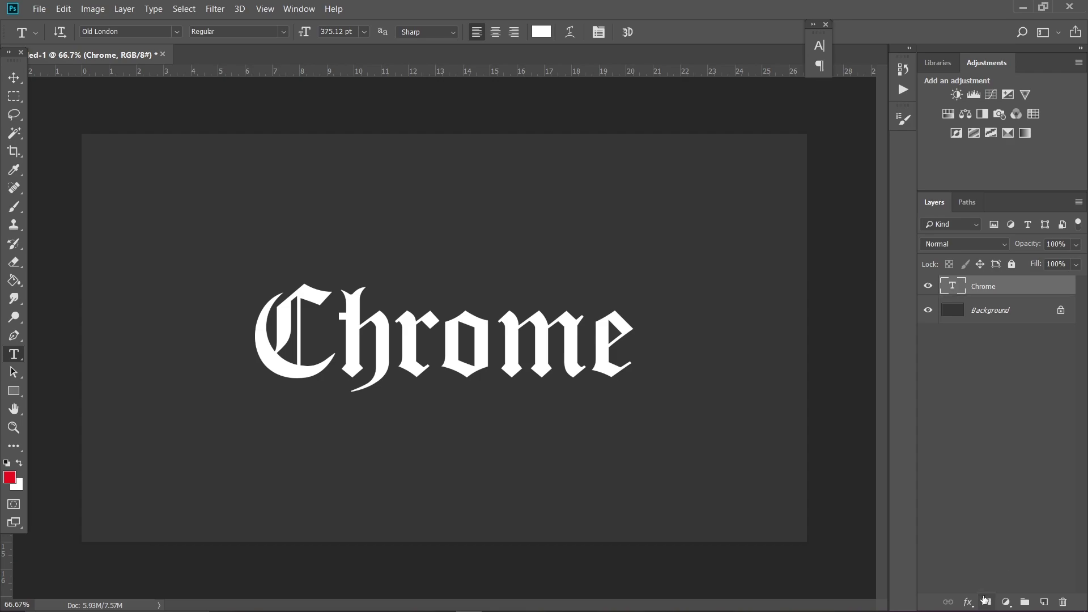
- Add a Gradient Overlay to Chrome and set the gradient's left end to red
left_click(968, 602)
left_click(986, 558)
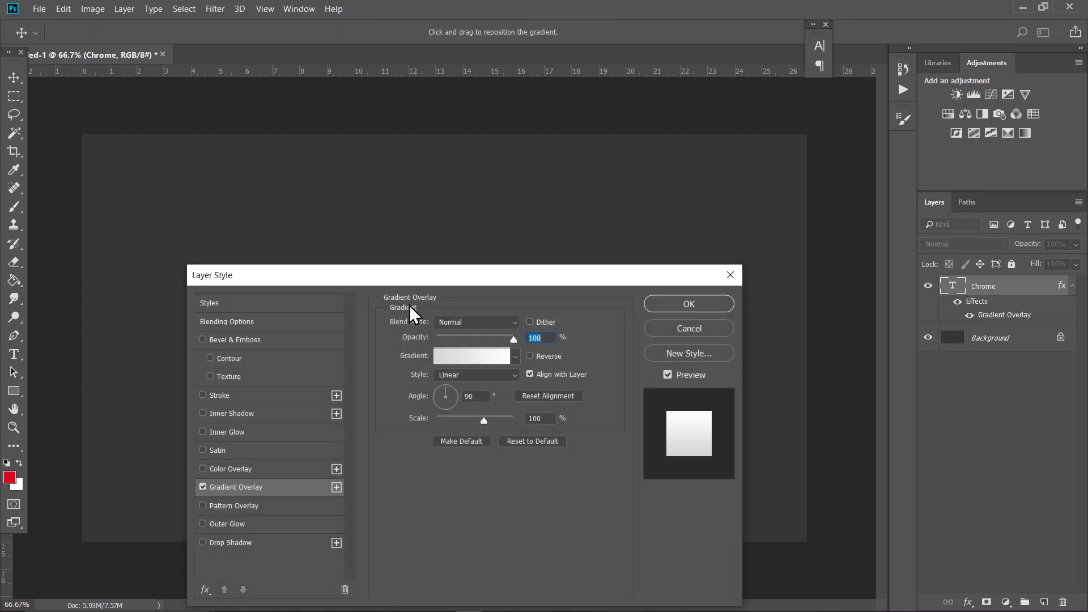
left_click_drag(384, 284, 749, 141)
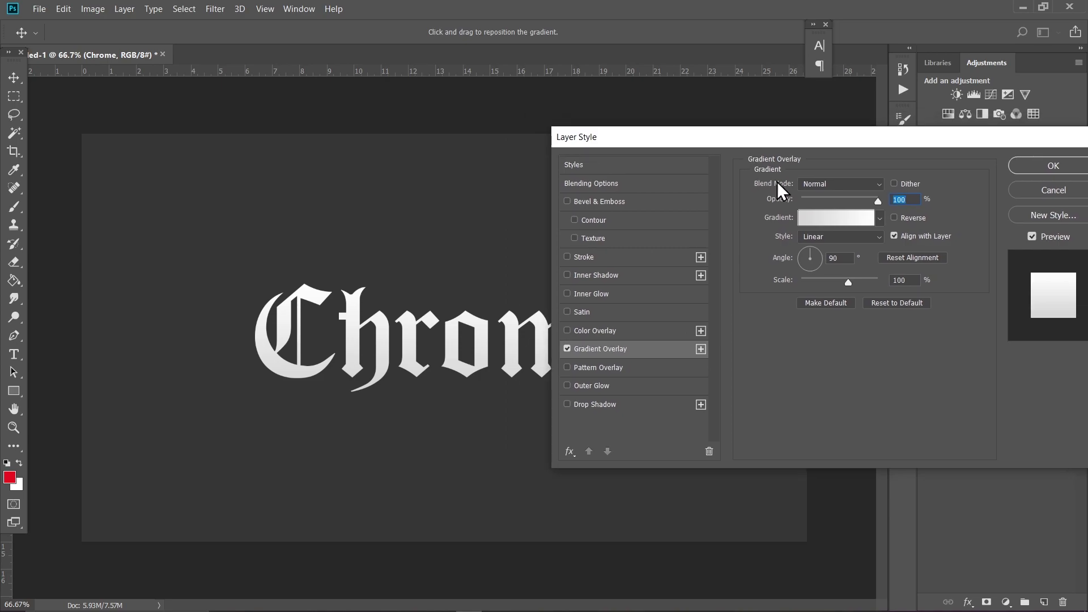
left_click(828, 219)
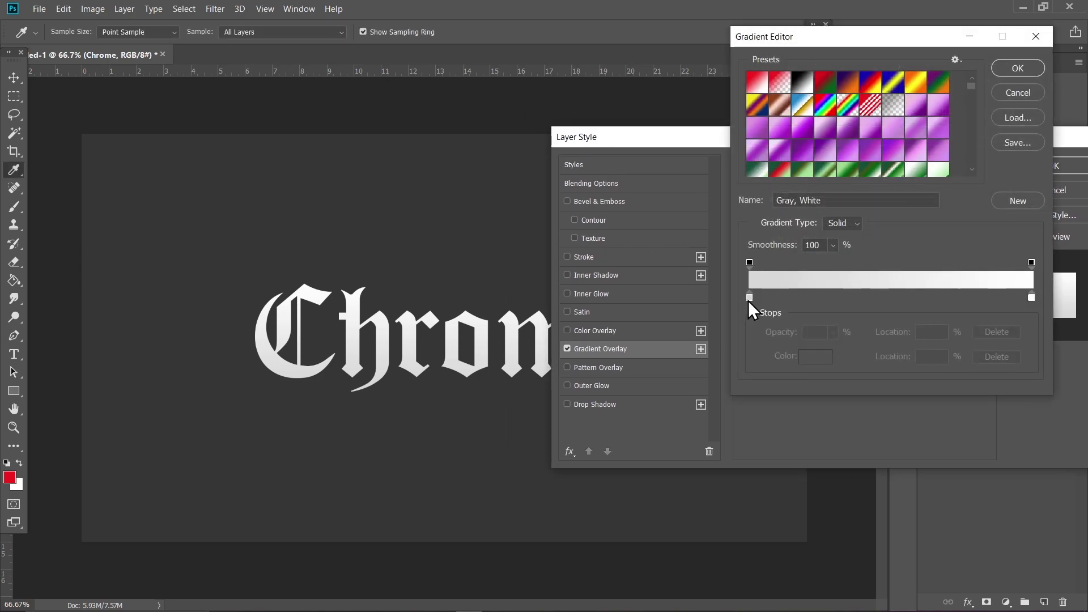
double_click(749, 299)
left_click(872, 375)
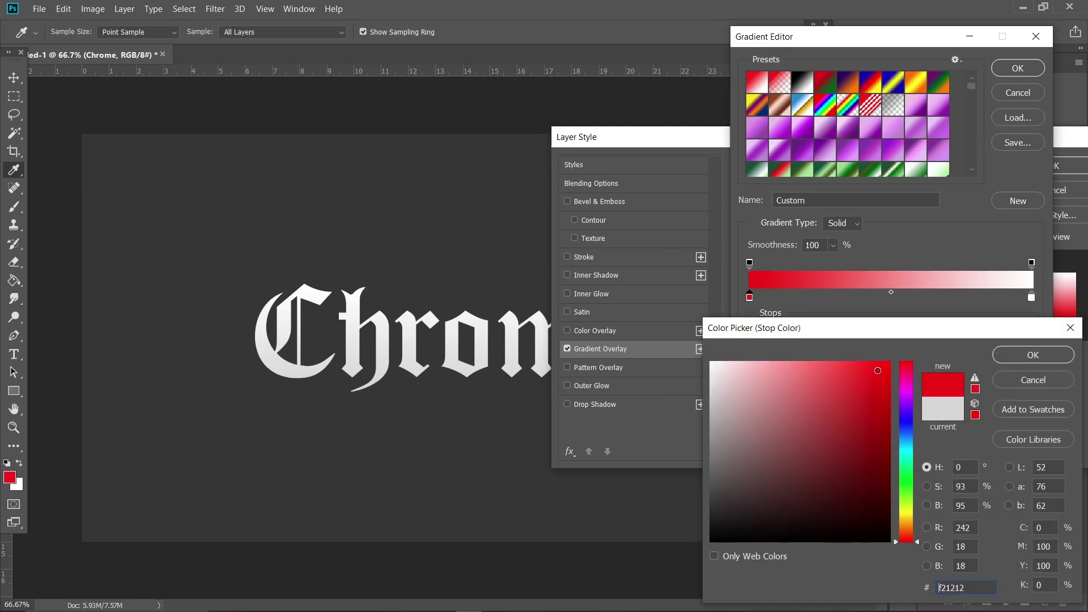
left_click(872, 374)
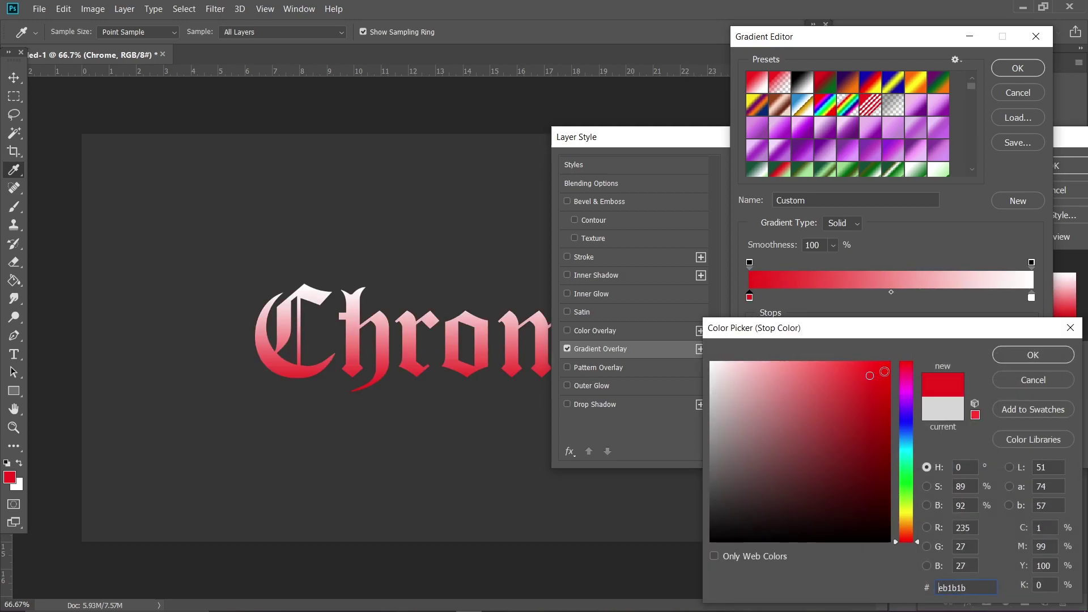
left_click(1020, 355)
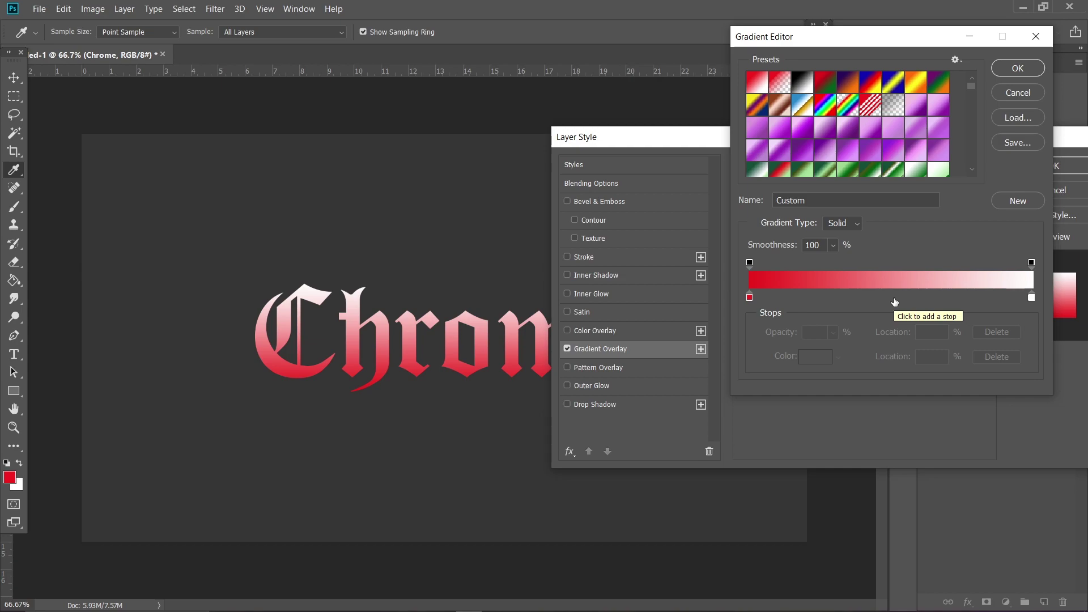
- Add a dark grey stop at the gradient's middle and a pink stop beside it
left_click(895, 301)
double_click(894, 298)
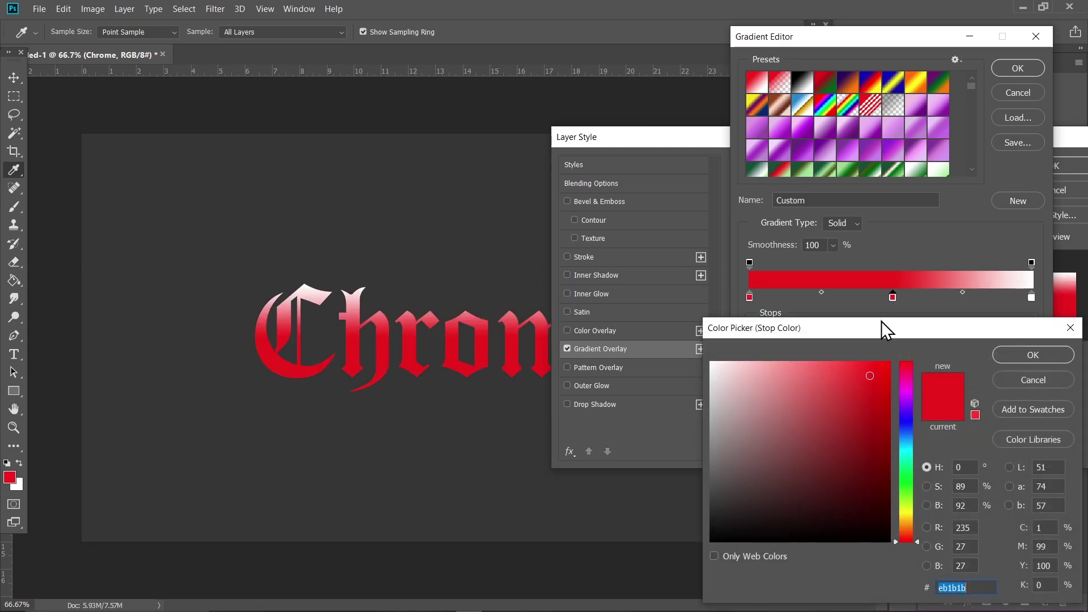
mouse_move(724, 498)
left_mouse_down()
mouse_move(709, 524)
mouse_move(664, 520)
mouse_move(713, 513)
mouse_move(680, 513)
left_mouse_up()
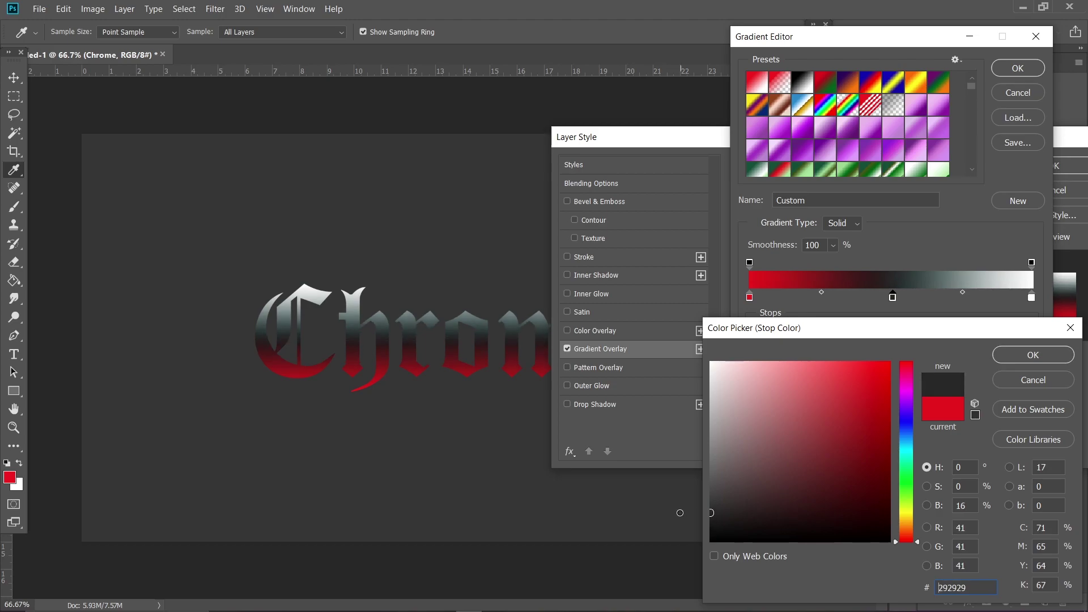
left_click(1018, 352)
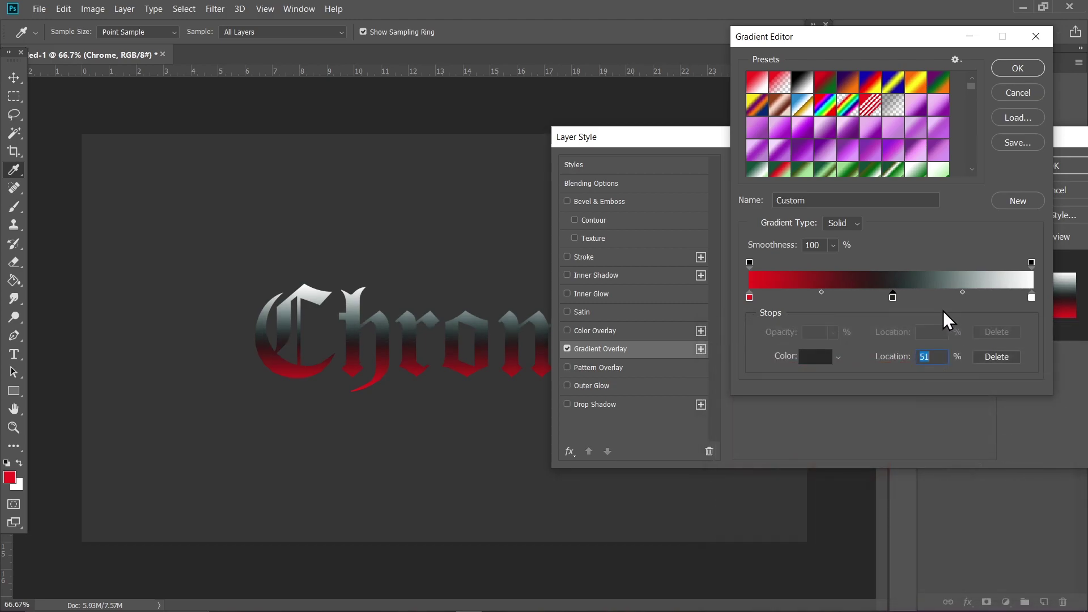
left_click(913, 297)
double_click(911, 297)
mouse_move(777, 374)
left_mouse_down()
mouse_move(749, 343)
mouse_move(767, 341)
left_mouse_up()
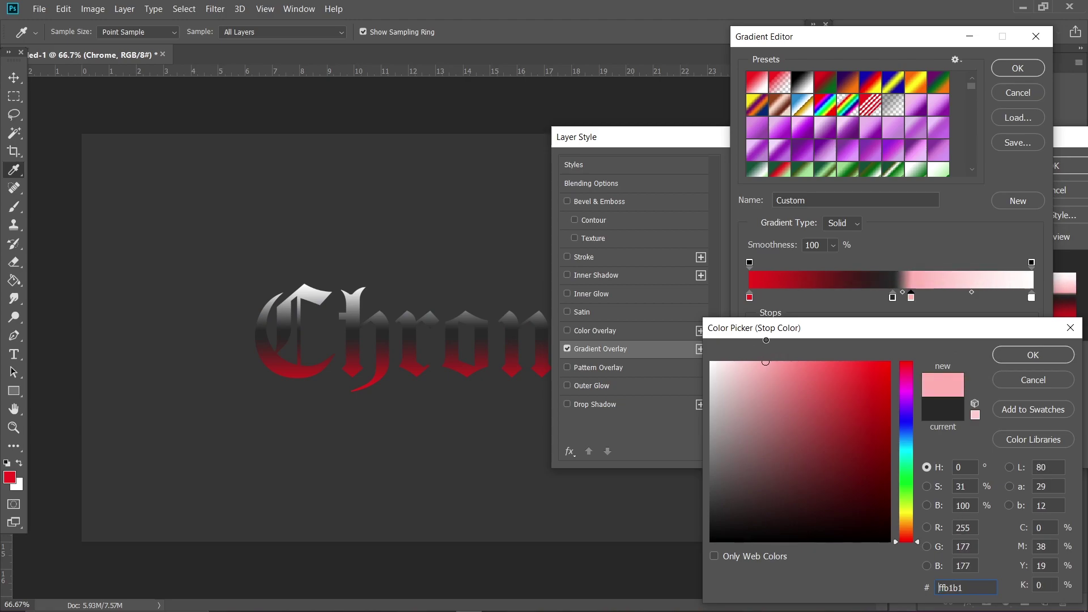
left_click(1033, 355)
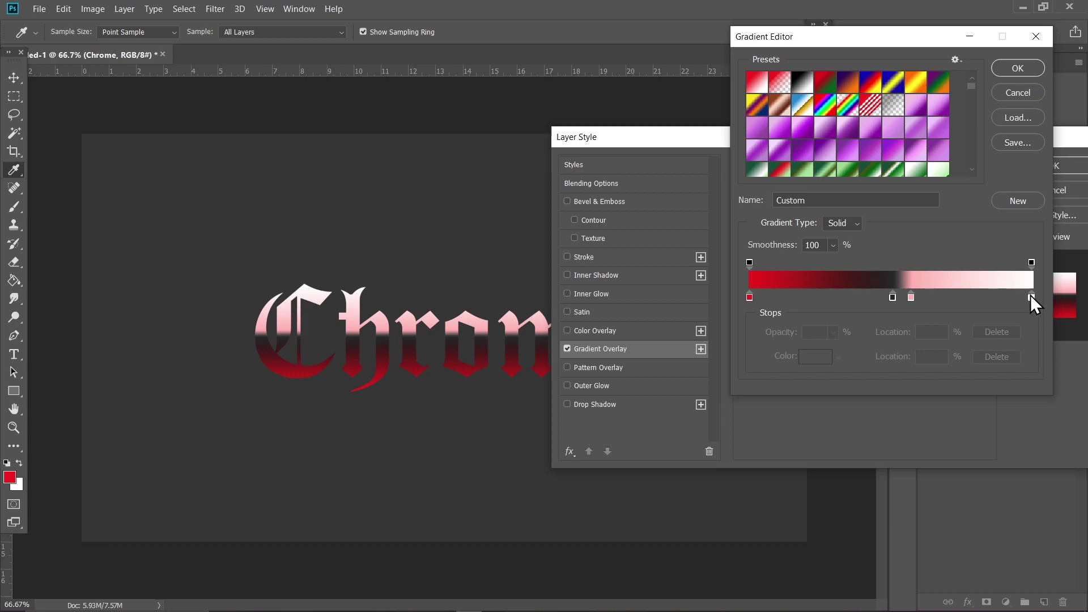
- Set the right end to bright red ff1e1e, accept the gradient, and scale it to 61%
double_click(1031, 296)
type("ff1e1e")
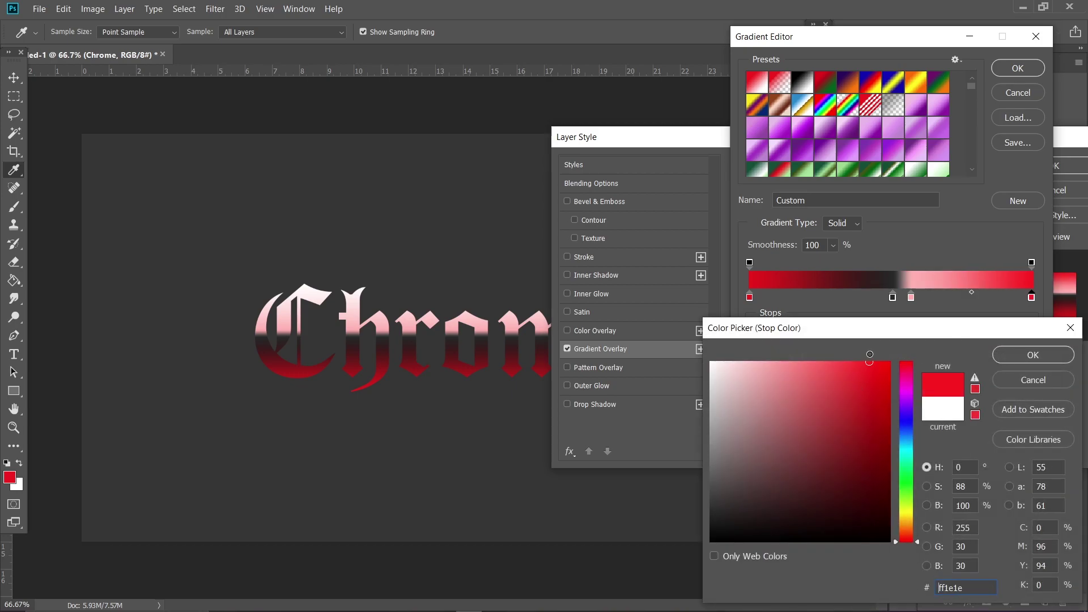
left_click(882, 362)
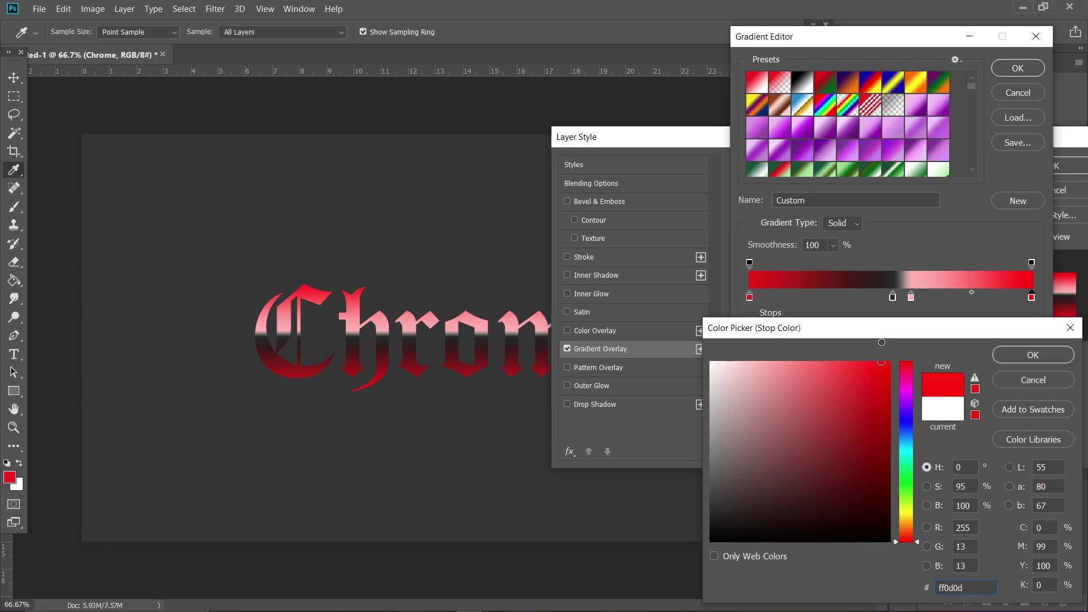
left_click(1033, 355)
left_click_drag(912, 298, 894, 298)
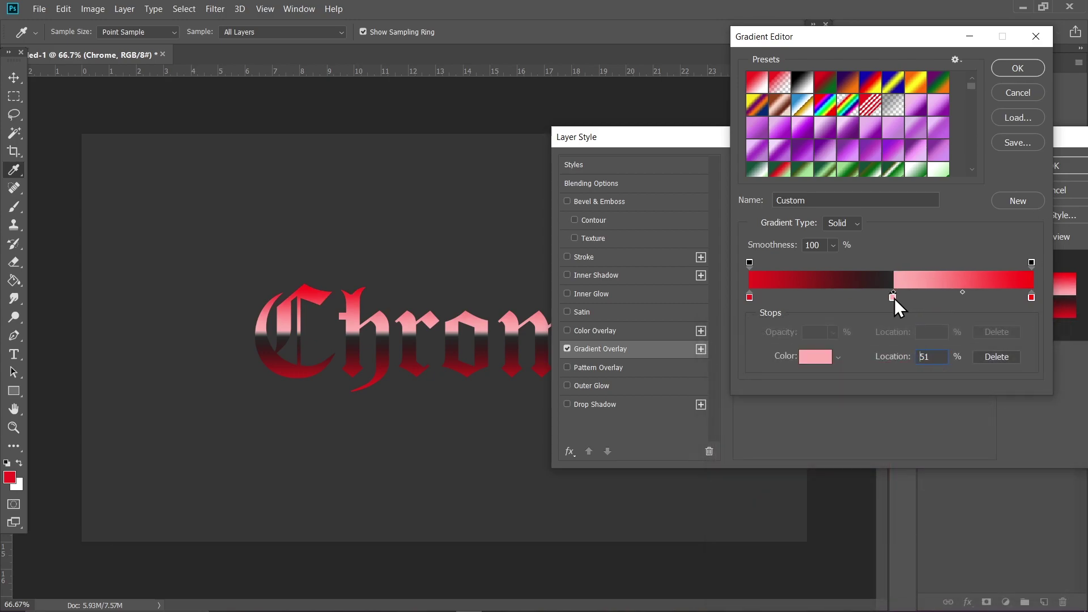
left_click(1017, 73)
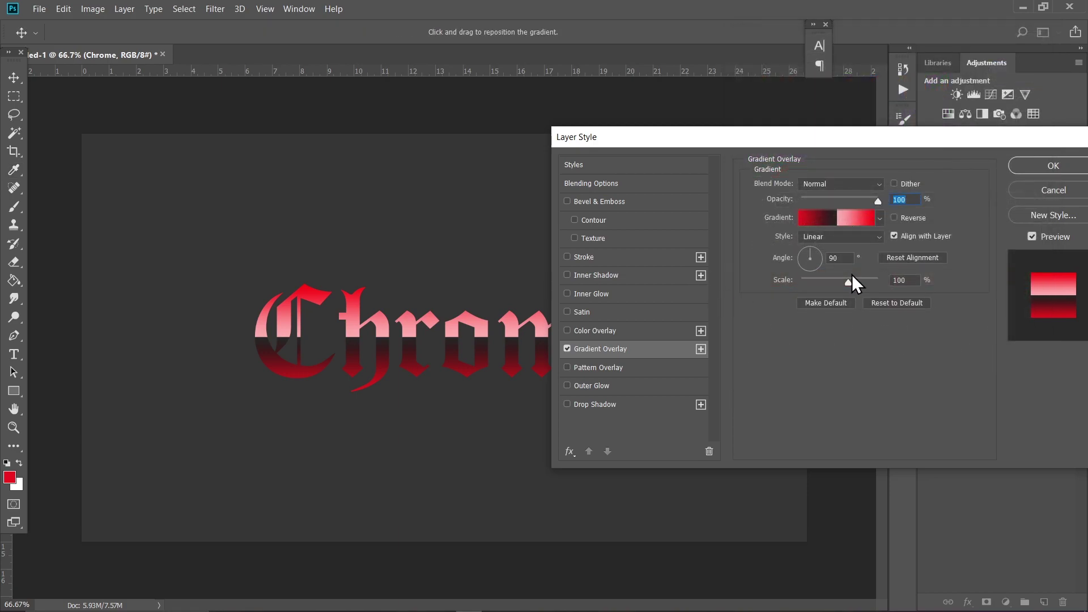
left_click_drag(838, 283, 825, 279)
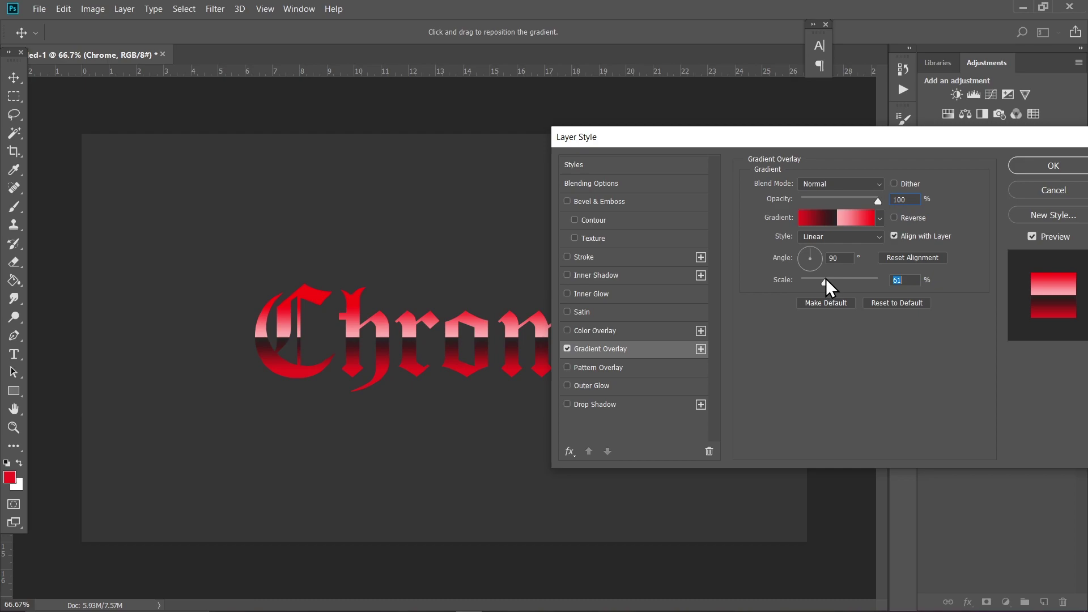
- Add a white 2 px Inside stroke around the Chrome letters
left_click(615, 259)
left_click(822, 200)
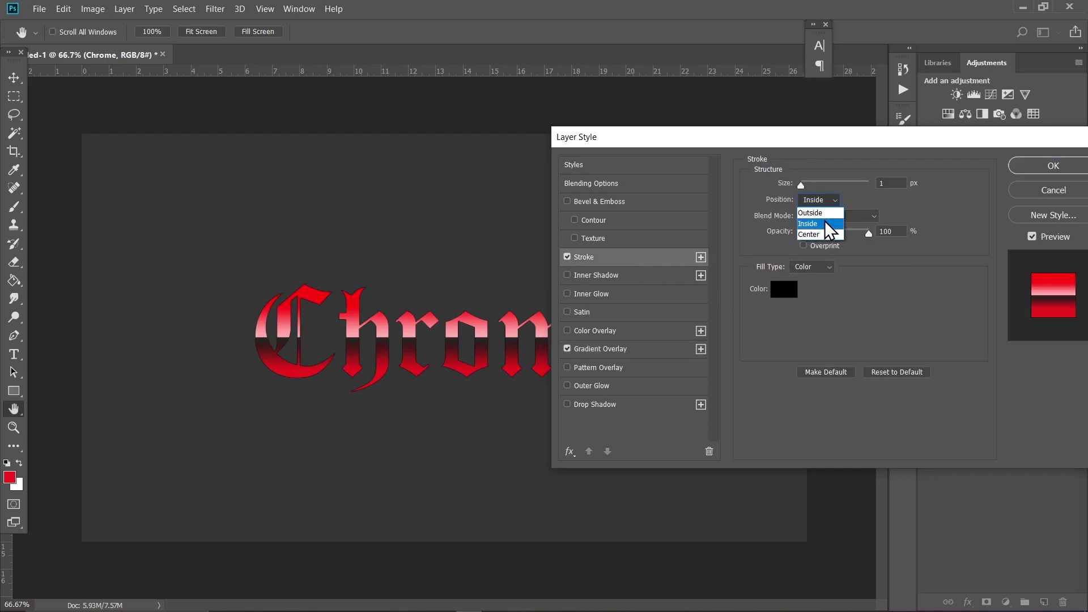
left_click(830, 225)
left_click(784, 290)
left_click(712, 363)
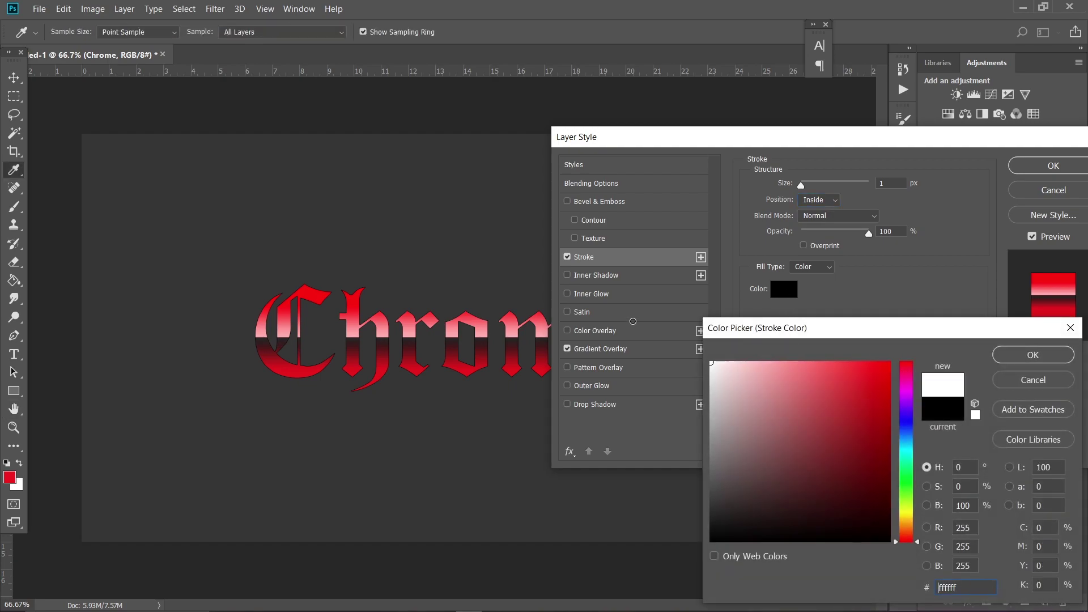
left_click(1032, 356)
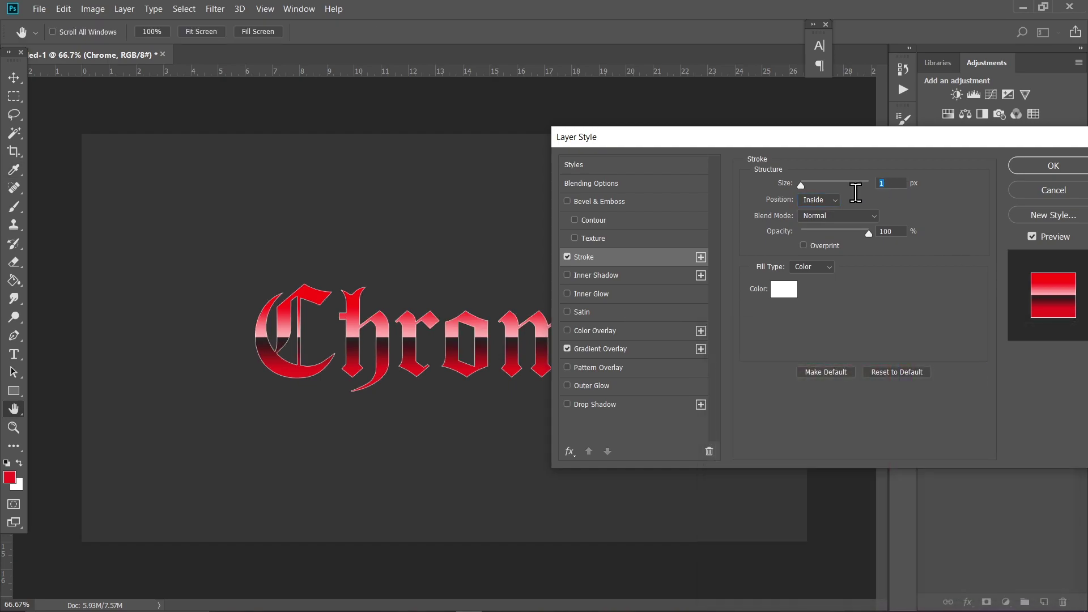
type("2")
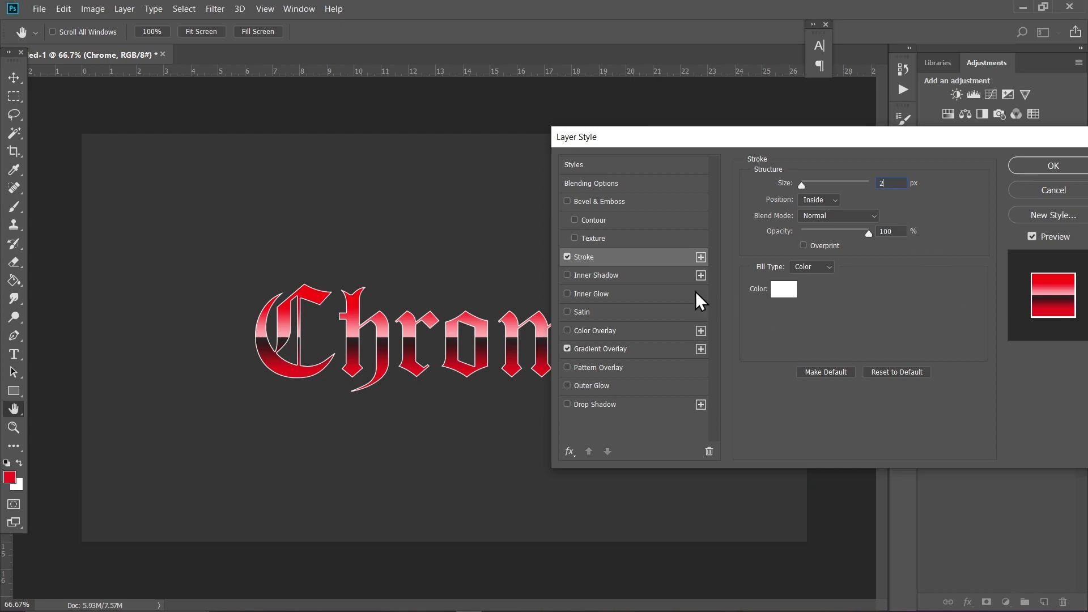
- Set the inner shadow to white, Normal blend, 42% opacity, 30% choke, 27 px size
left_click(622, 274)
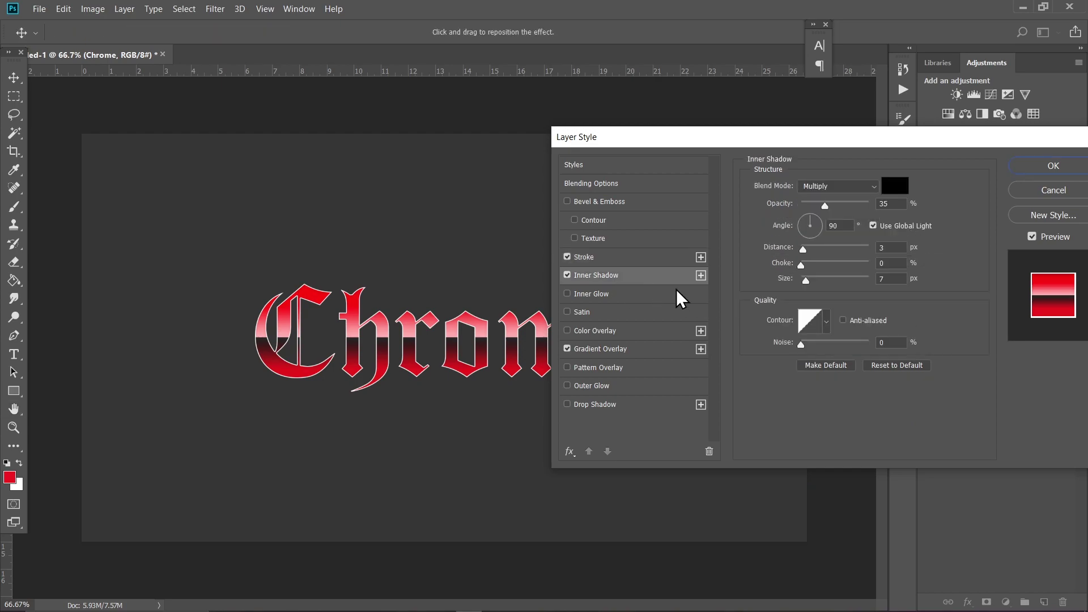
left_click(894, 187)
left_click_drag(737, 386, 644, 316)
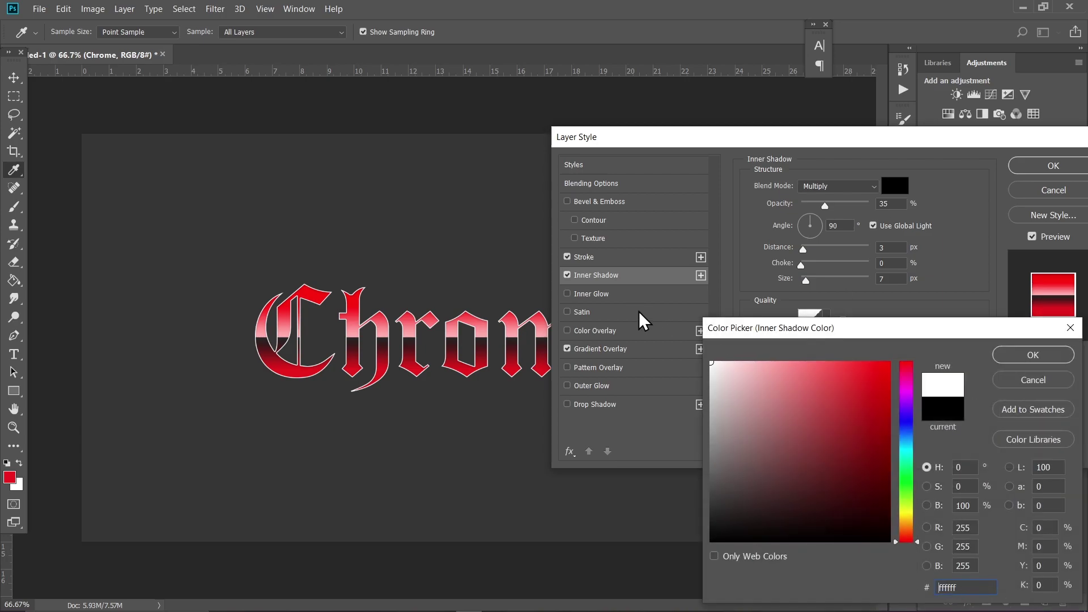
left_click(1030, 356)
left_click(837, 186)
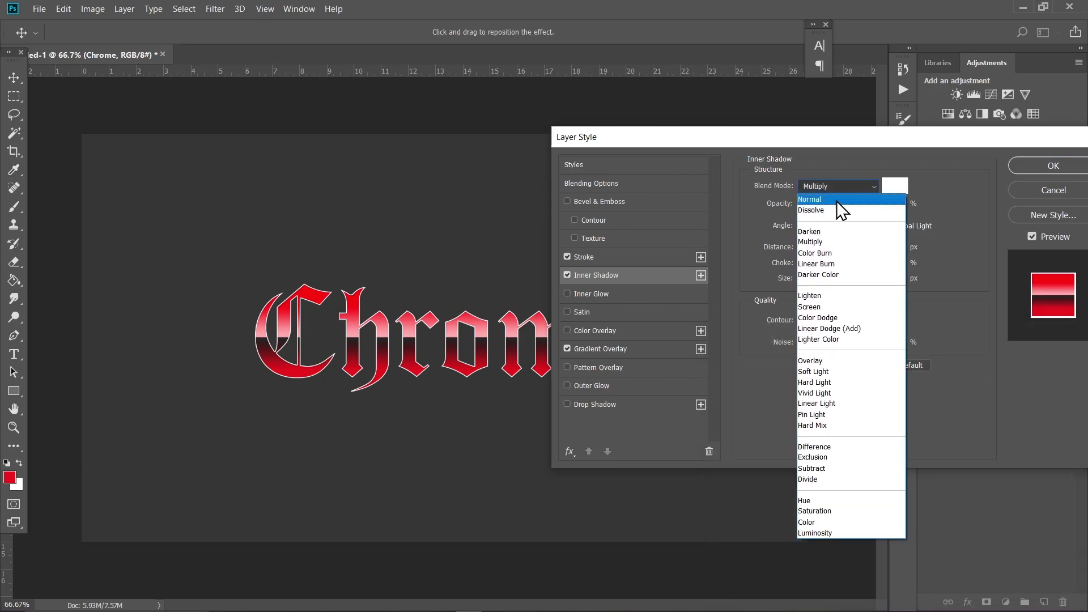
left_click(834, 203)
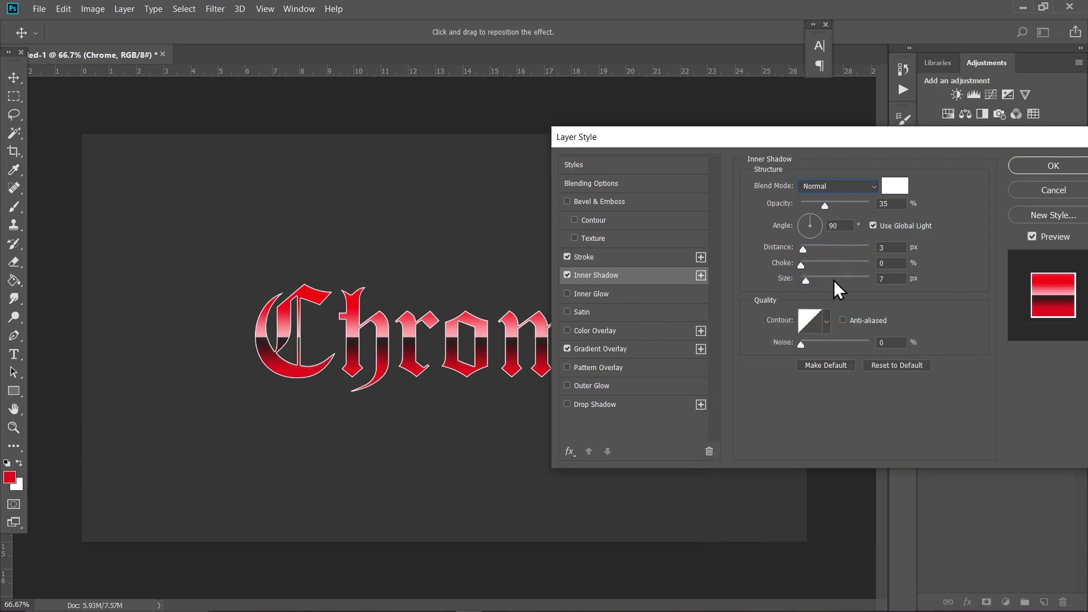
mouse_move(806, 280)
left_mouse_down()
mouse_move(825, 280)
mouse_move(810, 281)
mouse_move(815, 266)
mouse_move(832, 273)
mouse_move(802, 283)
mouse_move(817, 287)
left_mouse_up()
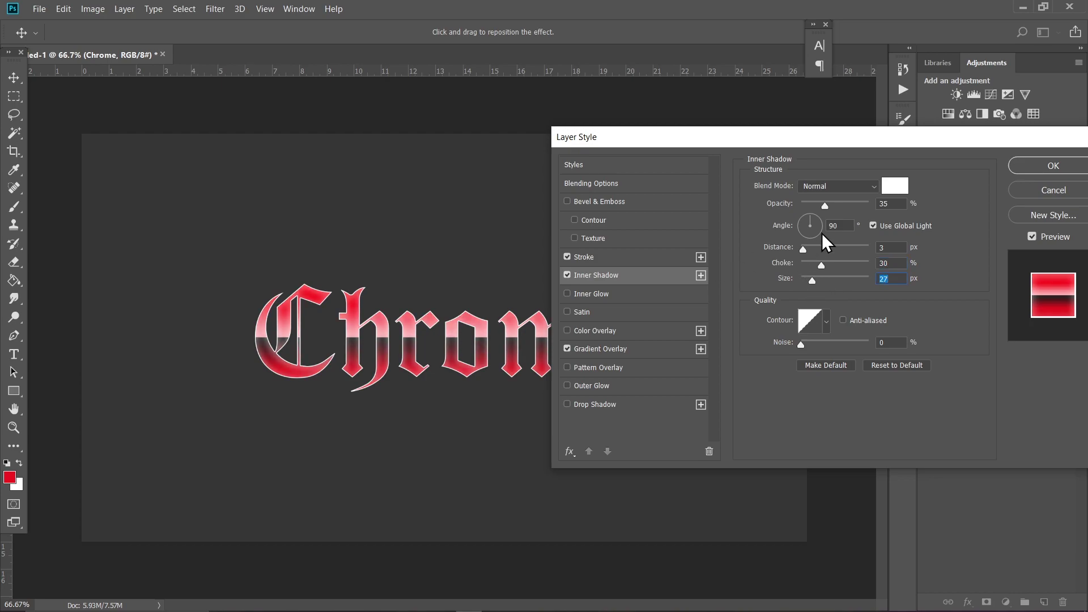
left_click_drag(838, 203, 830, 209)
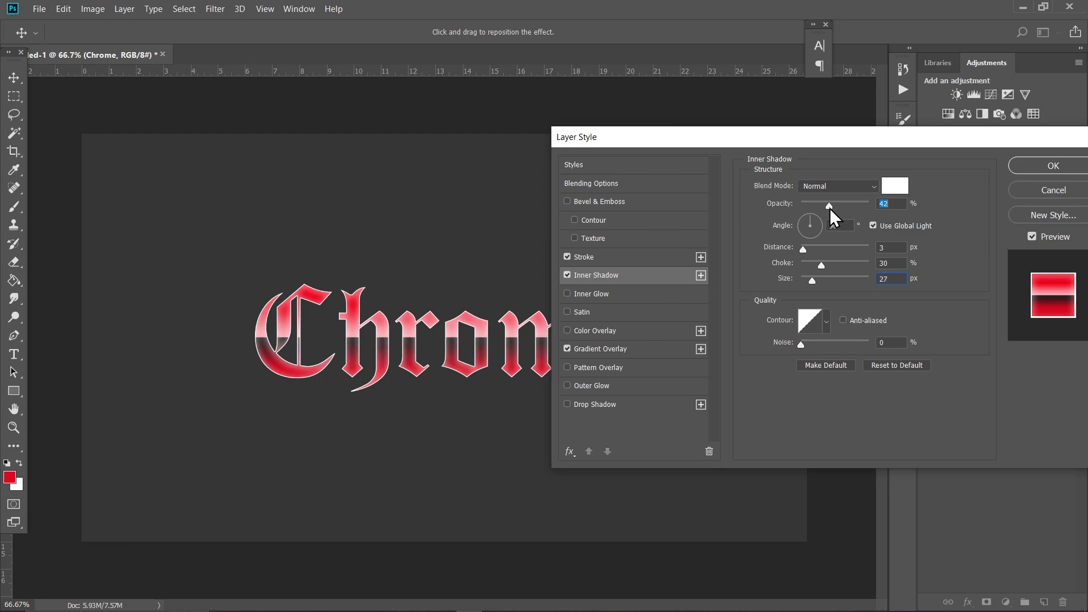
- Enable a black Normal drop shadow at 72% opacity, 8% spread and 79 px size
left_click(642, 405)
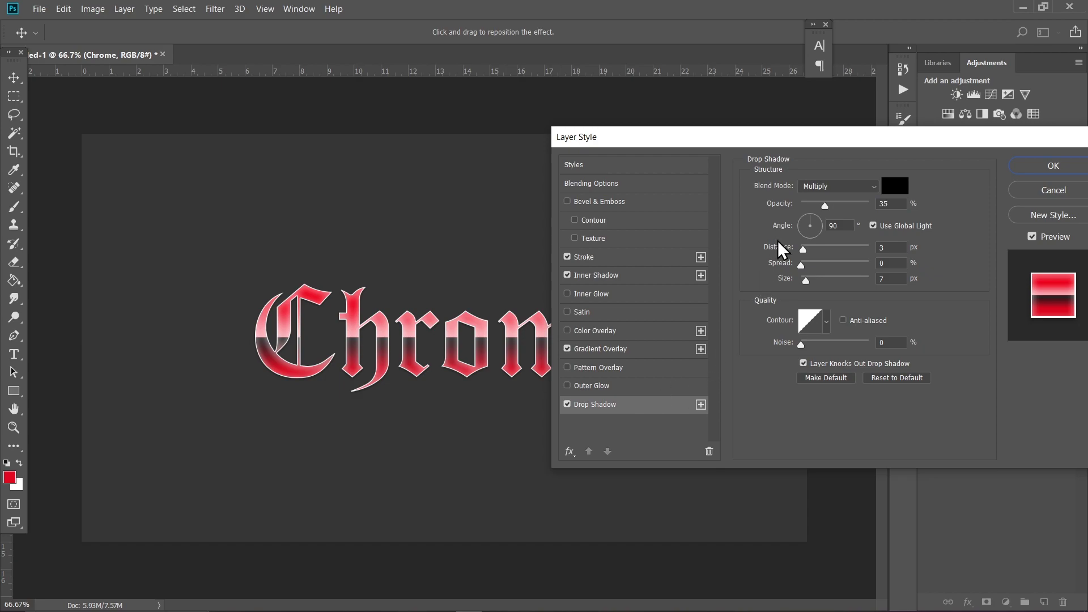
left_click(832, 189)
left_click(836, 199)
left_click_drag(829, 206, 843, 207)
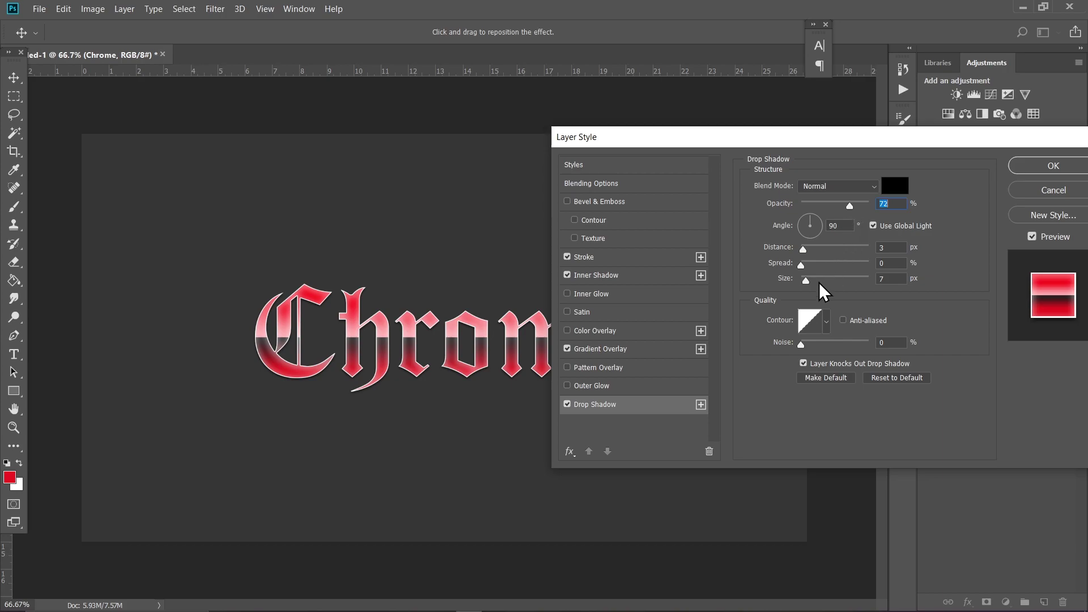
mouse_move(806, 282)
left_mouse_down()
mouse_move(827, 282)
mouse_move(808, 266)
left_mouse_up()
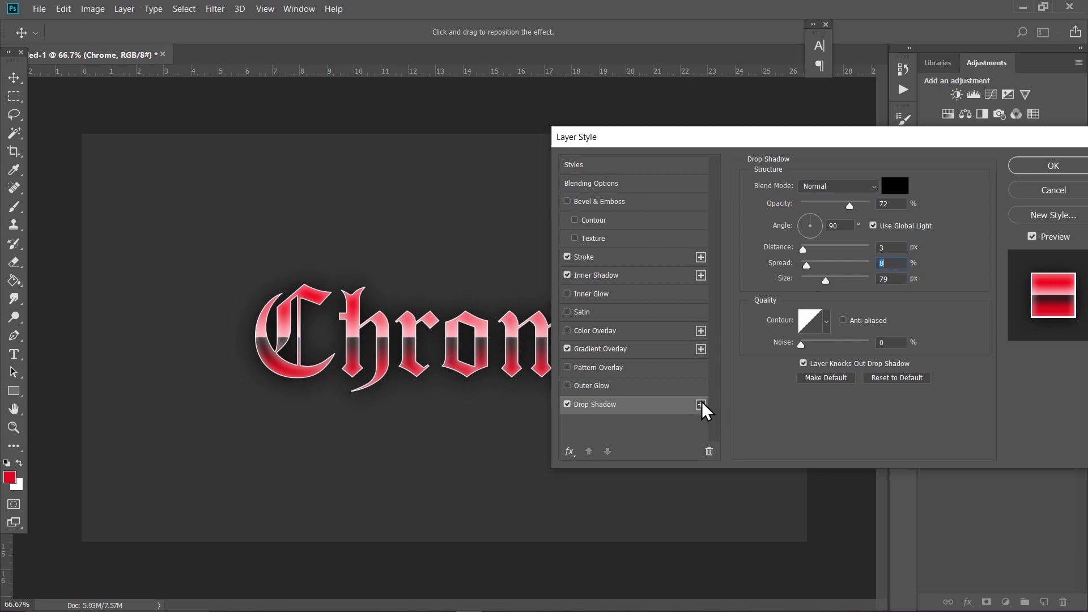
- Add a second drop shadow in pure red with 100% spread and 7 px size
left_click(702, 405)
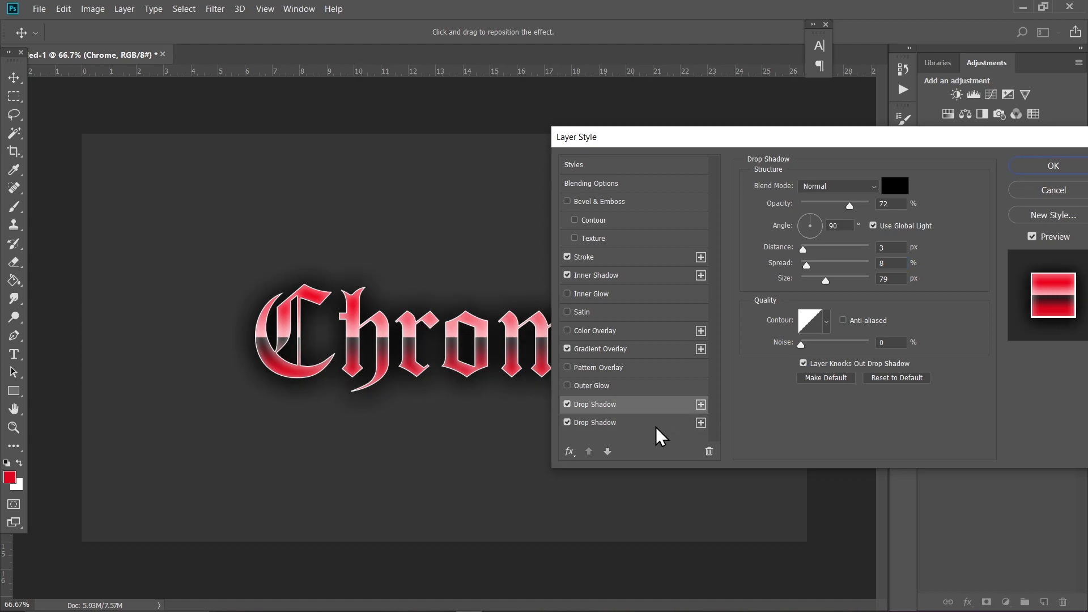
left_click(627, 425)
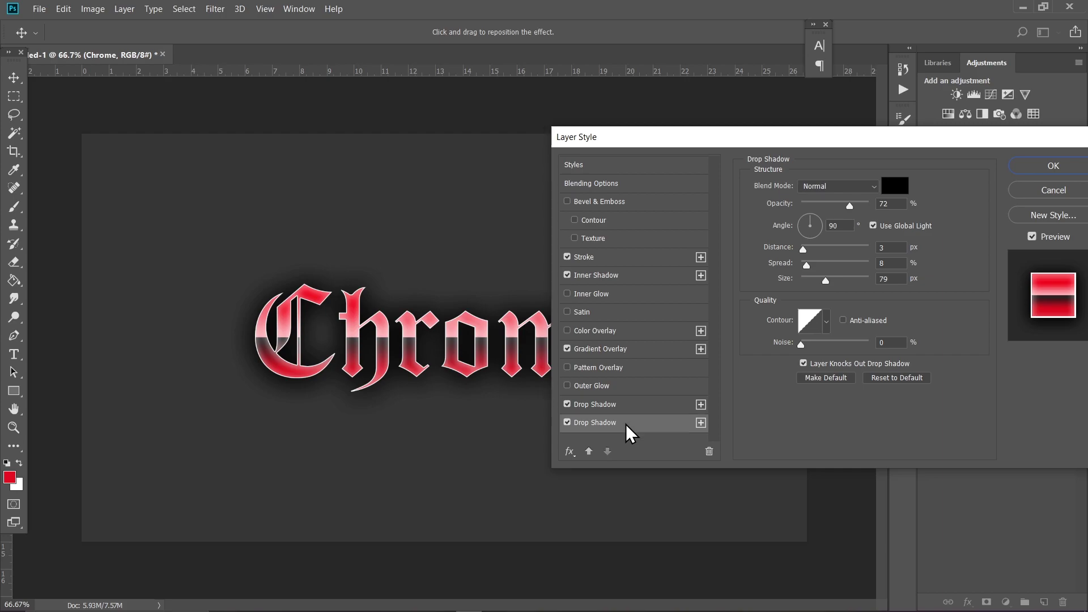
left_click(885, 191)
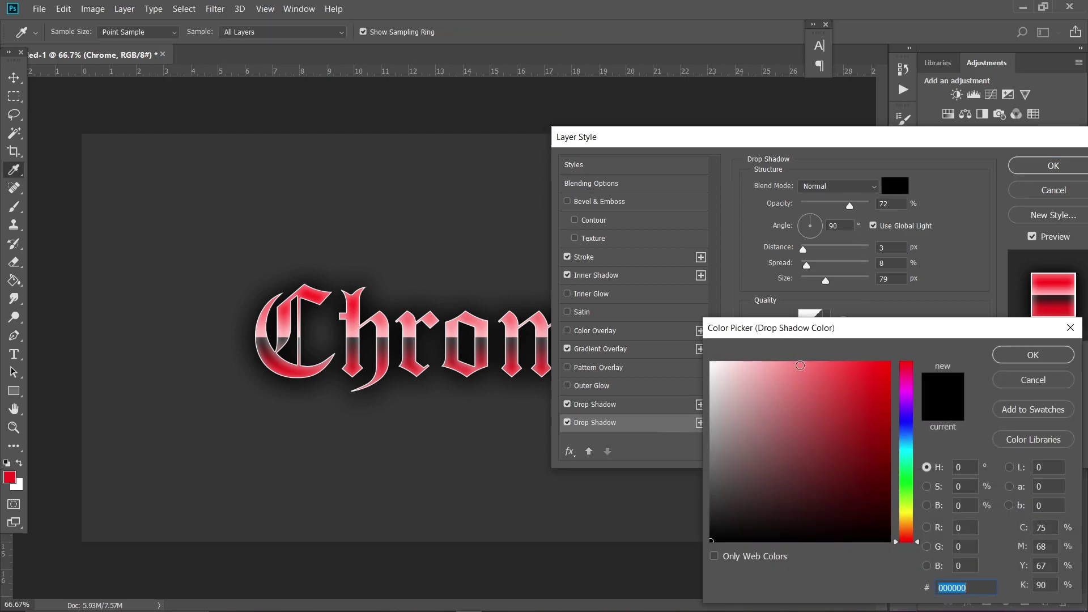
left_click(839, 393)
left_click_drag(839, 393, 890, 362)
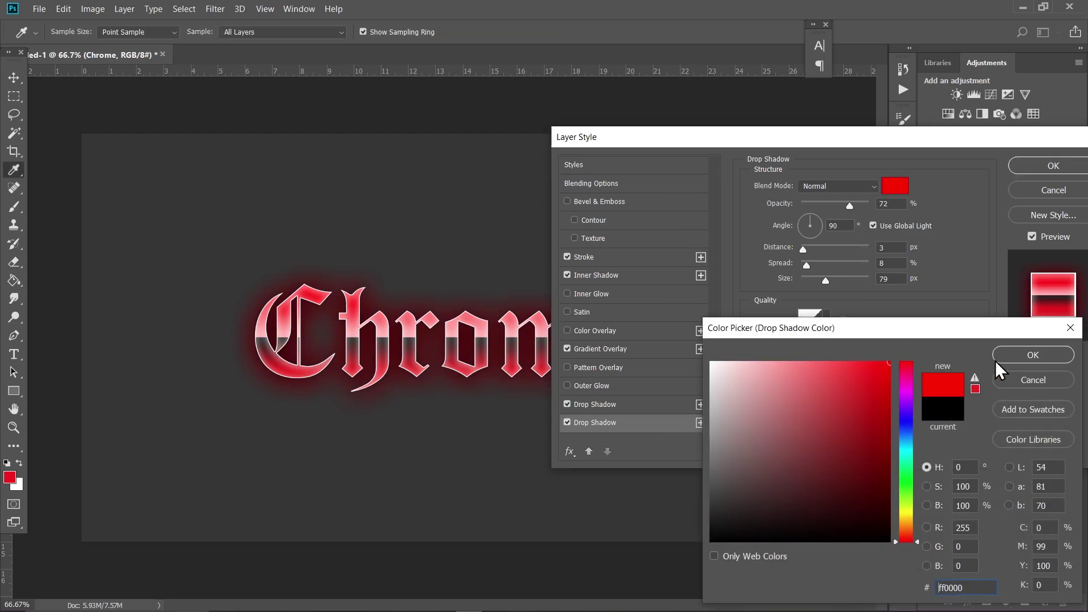
left_click(1033, 355)
mouse_move(807, 265)
left_mouse_down()
mouse_move(882, 281)
mouse_move(807, 281)
left_mouse_up()
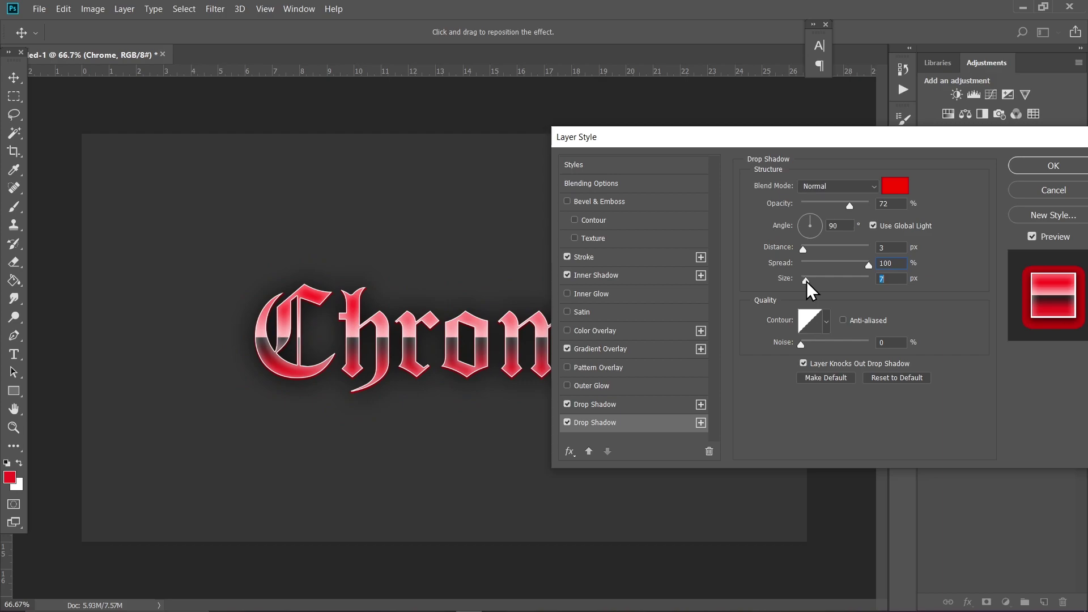
- Add a third drop shadow coloured ffffff, offset 14 px below the text
left_click(701, 423)
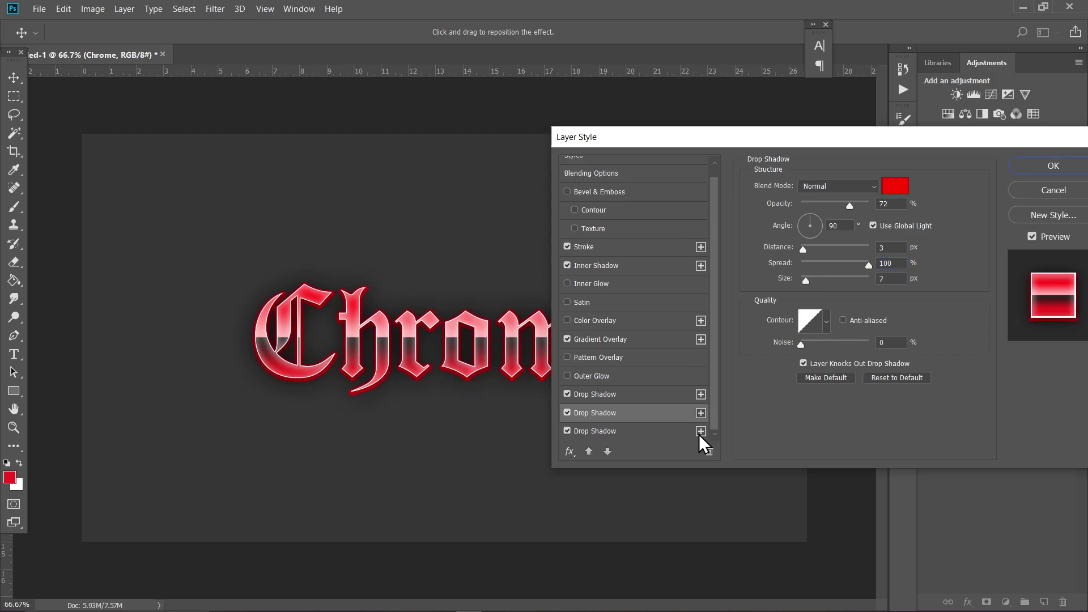
left_click(645, 436)
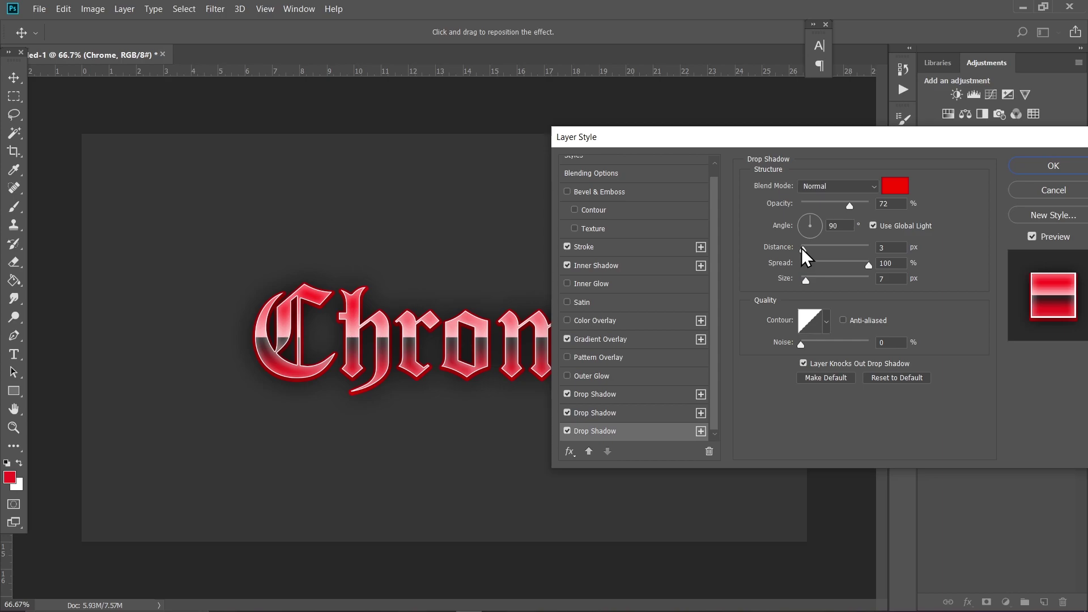
left_click_drag(803, 248, 810, 249)
left_click(896, 187)
type("ffffff")
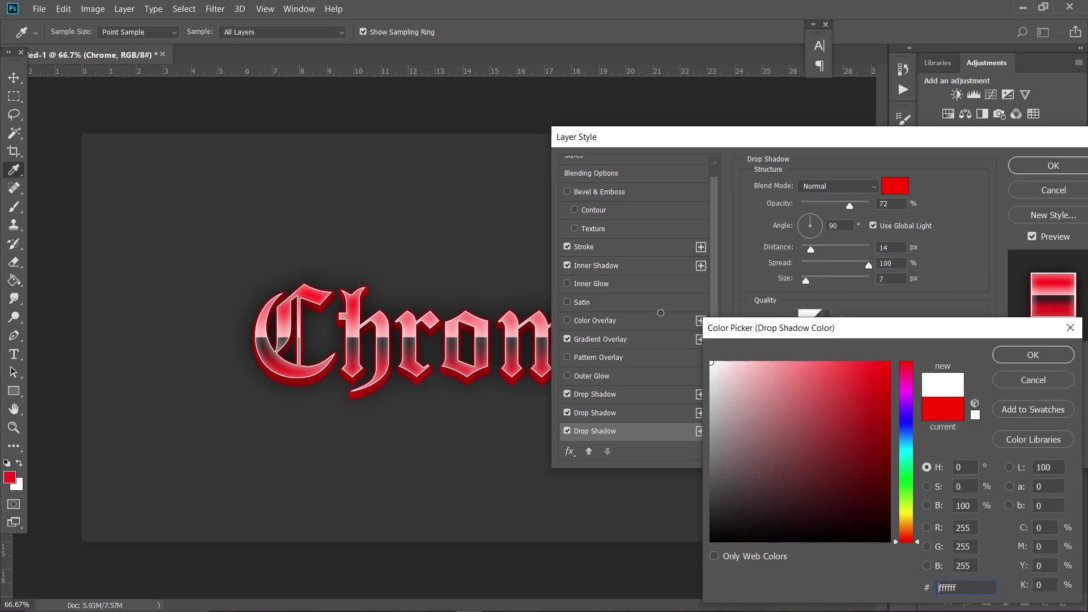
left_click(1033, 355)
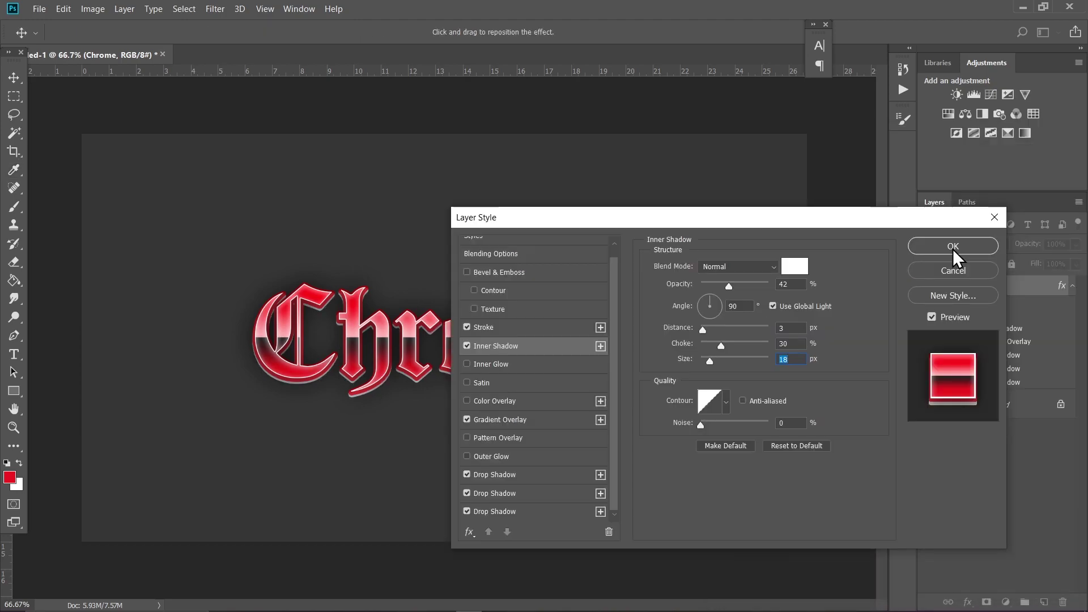
- Apply the layer style, then warp the text with Arc style, +16 bend and slight distortion
left_click(954, 246)
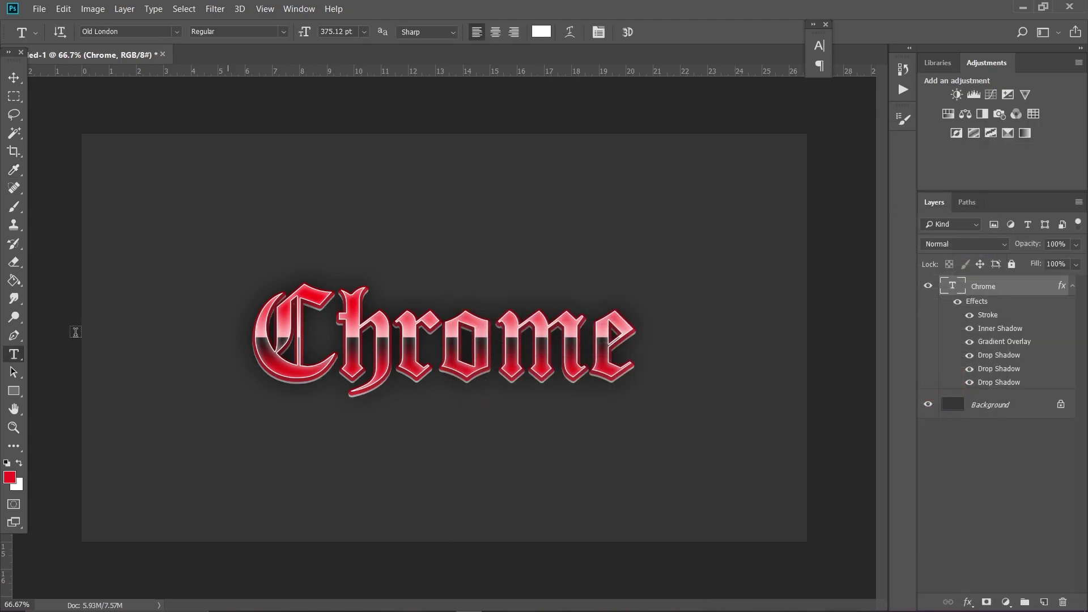
left_click(570, 32)
left_click(793, 142)
left_click(785, 177)
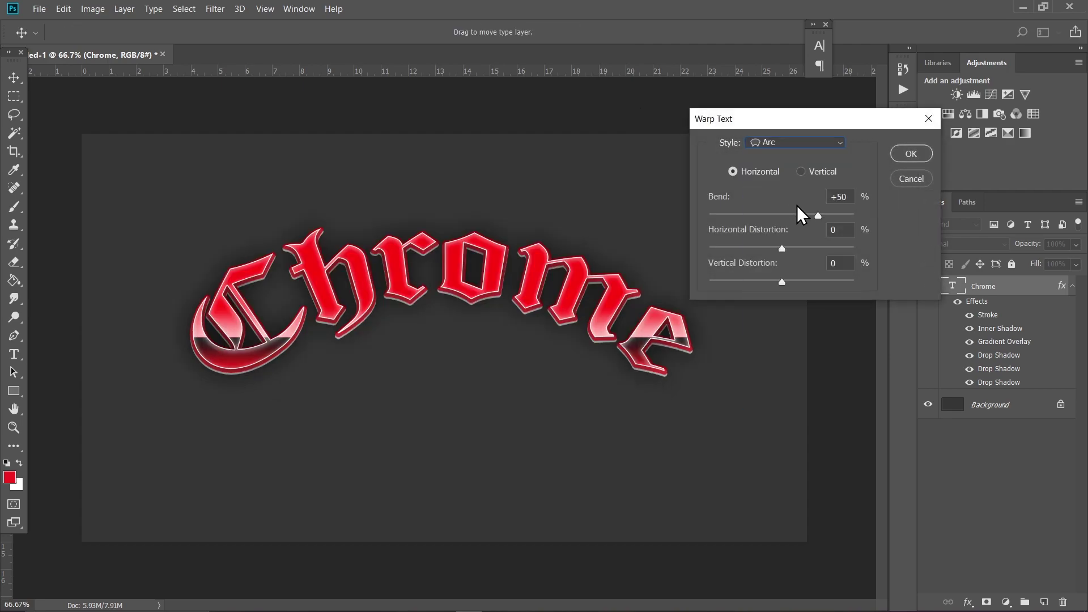
left_click_drag(803, 216, 794, 217)
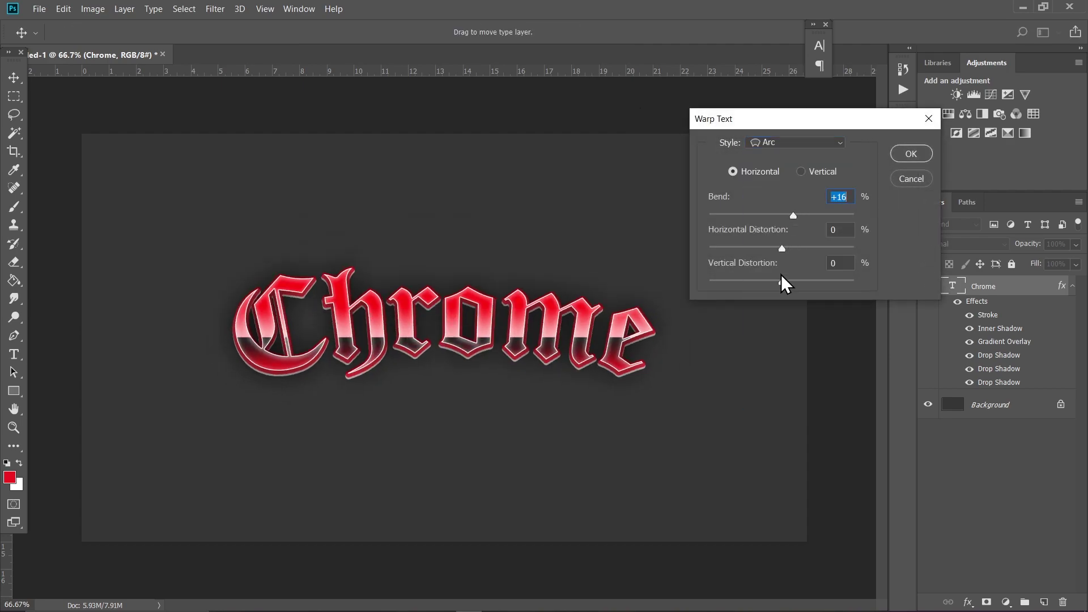
left_click_drag(781, 280, 797, 249)
- Duplicate Chrome as a smart object placed beneath the original, nudged slightly down
key("Return")
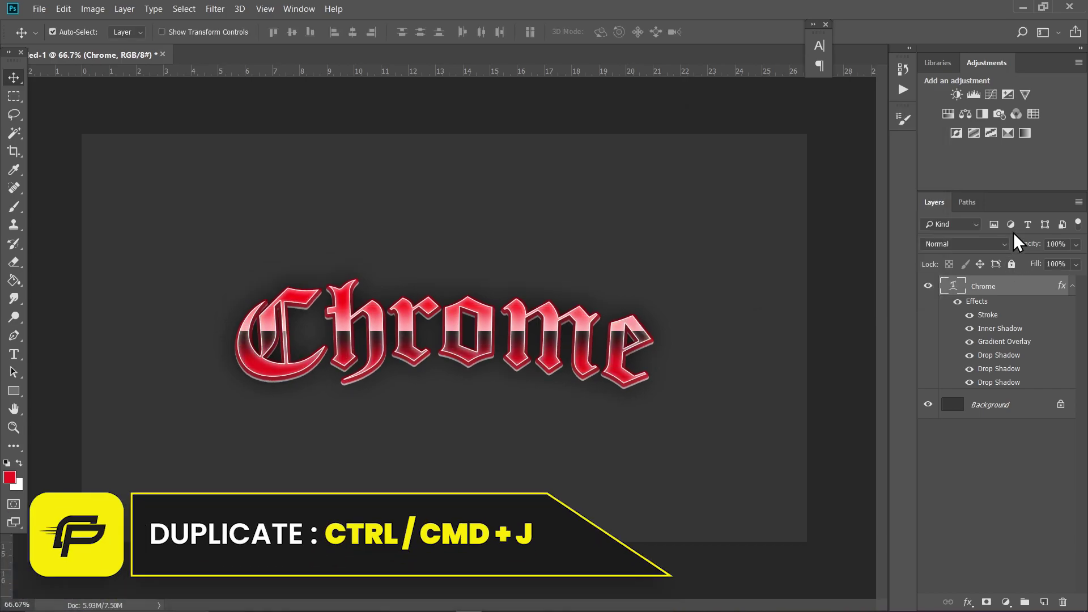
key("ctrl+j")
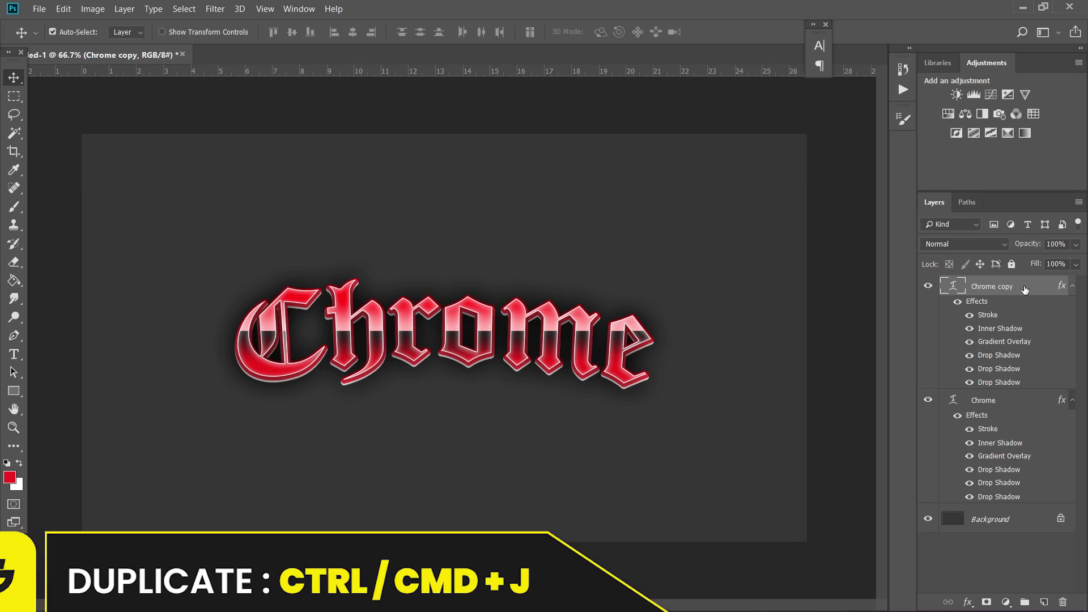
right_click(1024, 288)
left_click(889, 150)
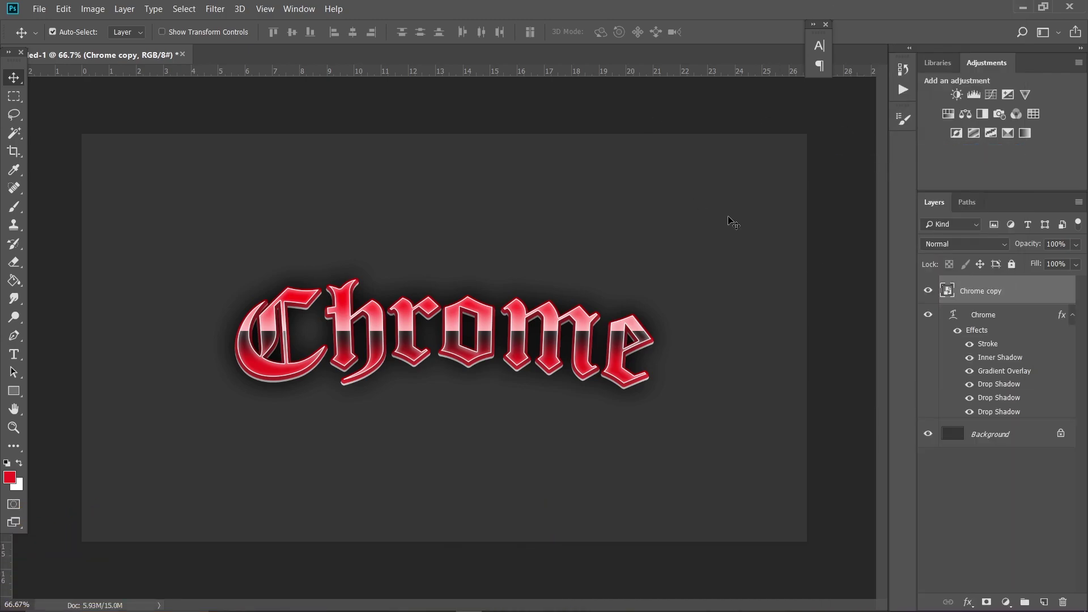
left_click_drag(1046, 295, 1022, 411)
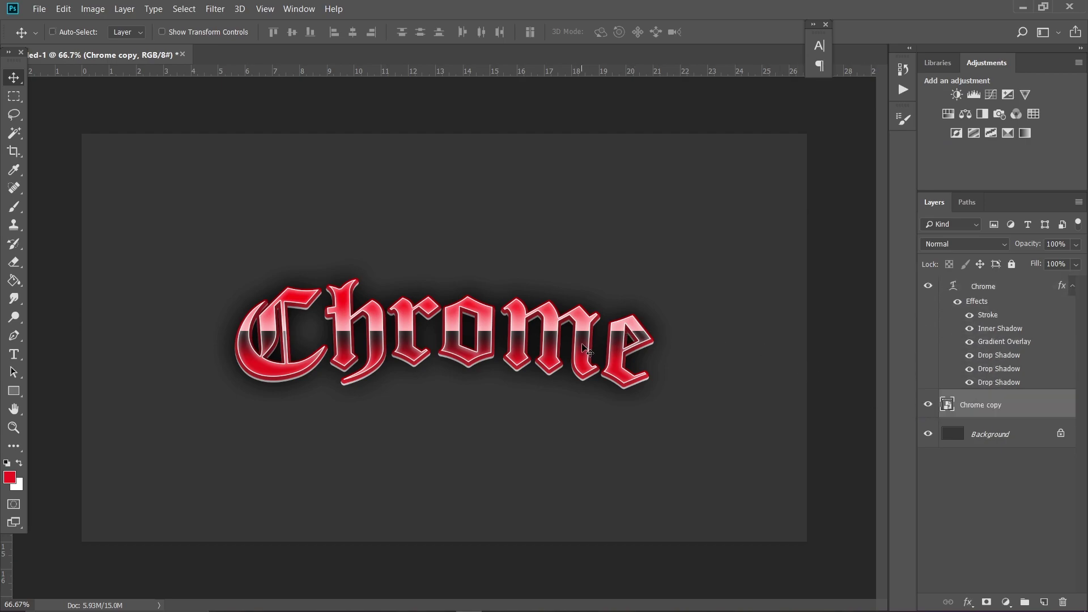
left_click_drag(586, 350, 592, 356)
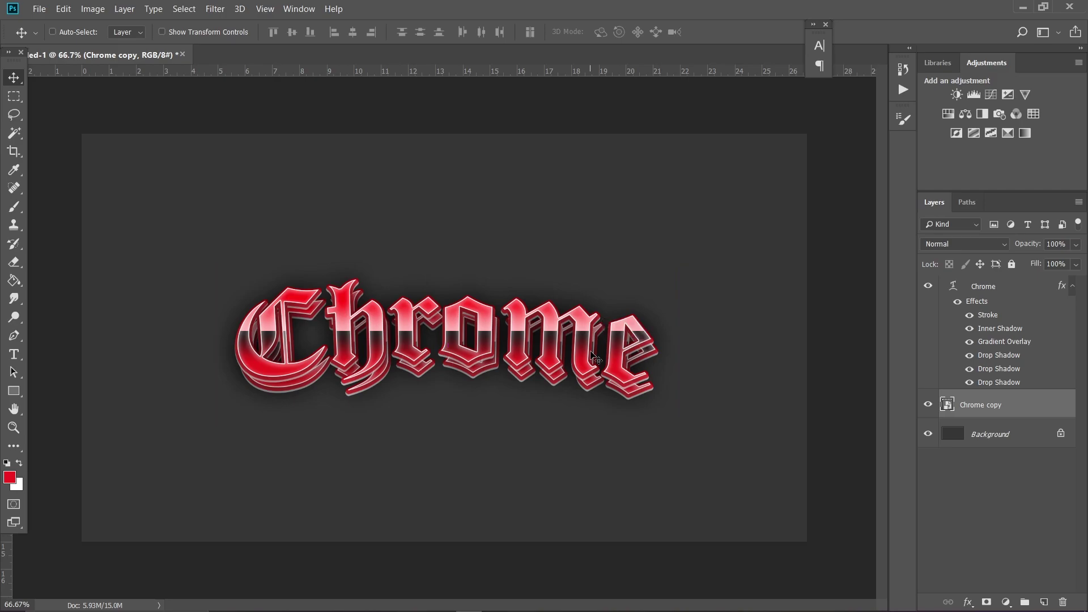
- Darken the Chrome copy layer with Hue/Saturation, setting Lightness to -69
left_click(91, 9)
mouse_move(205, 46)
left_click(280, 113)
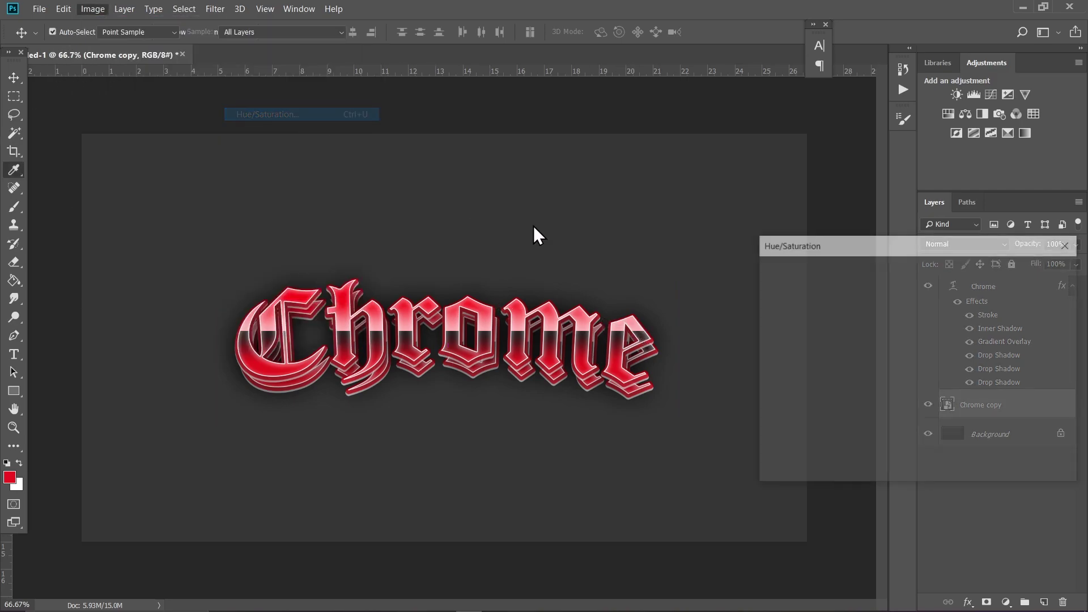
left_click(833, 413)
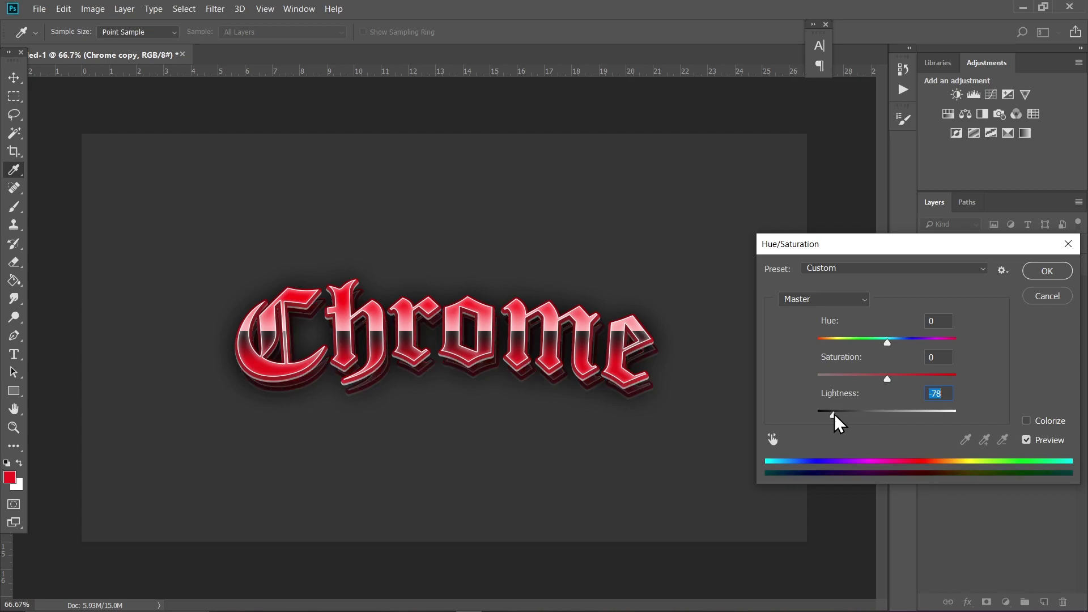
left_click_drag(833, 414, 844, 423)
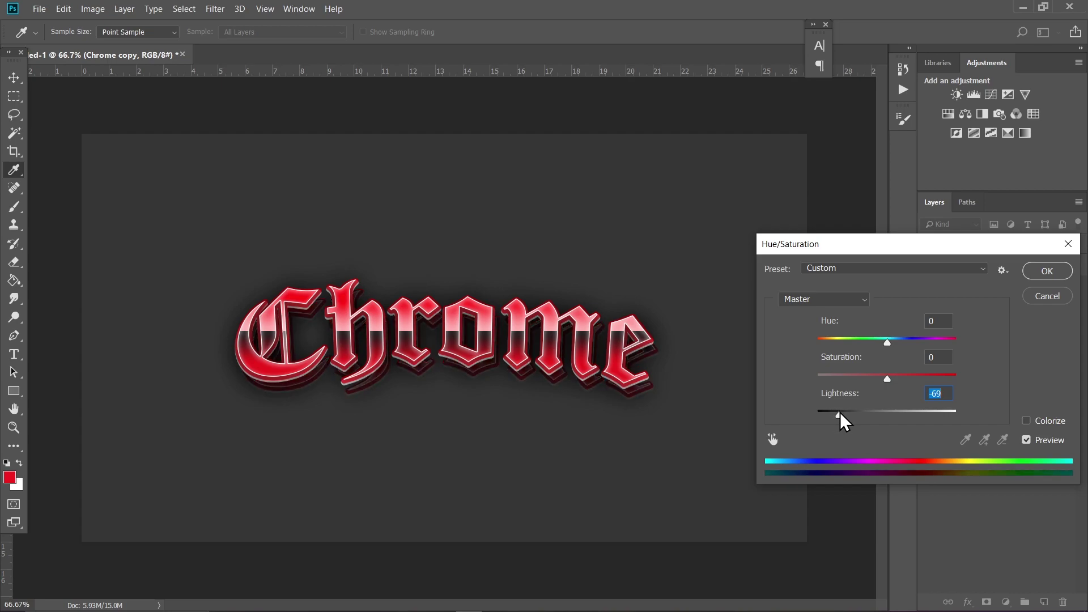